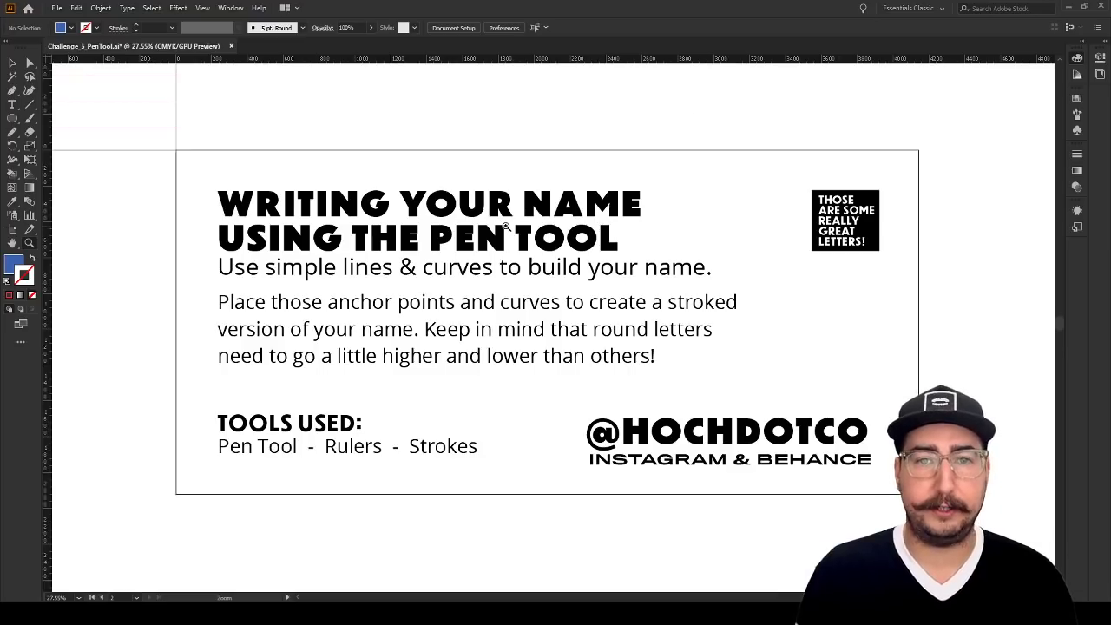
Draw a straight horizontal path about 1064 px long with the Pen tool in the empty canvas area above the instructions artboard
alt+click(438, 252)
drag(410, 243, 789, 259)
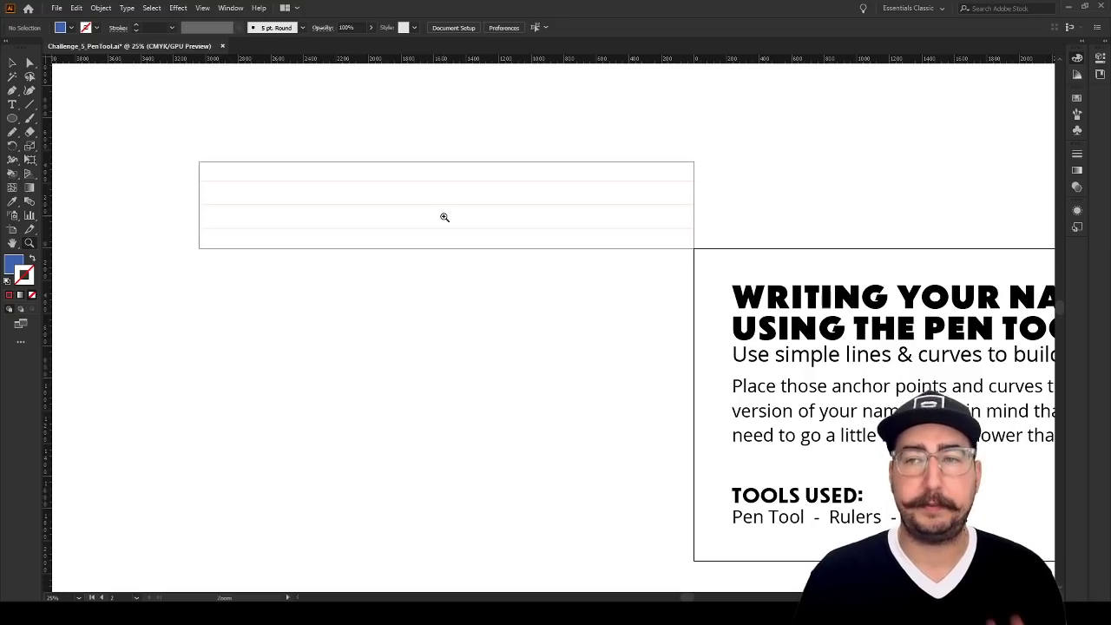
drag(595, 174, 232, 383)
drag(383, 347, 240, 327)
click(394, 327)
click(459, 315)
click(529, 311)
drag(616, 299, 396, 270)
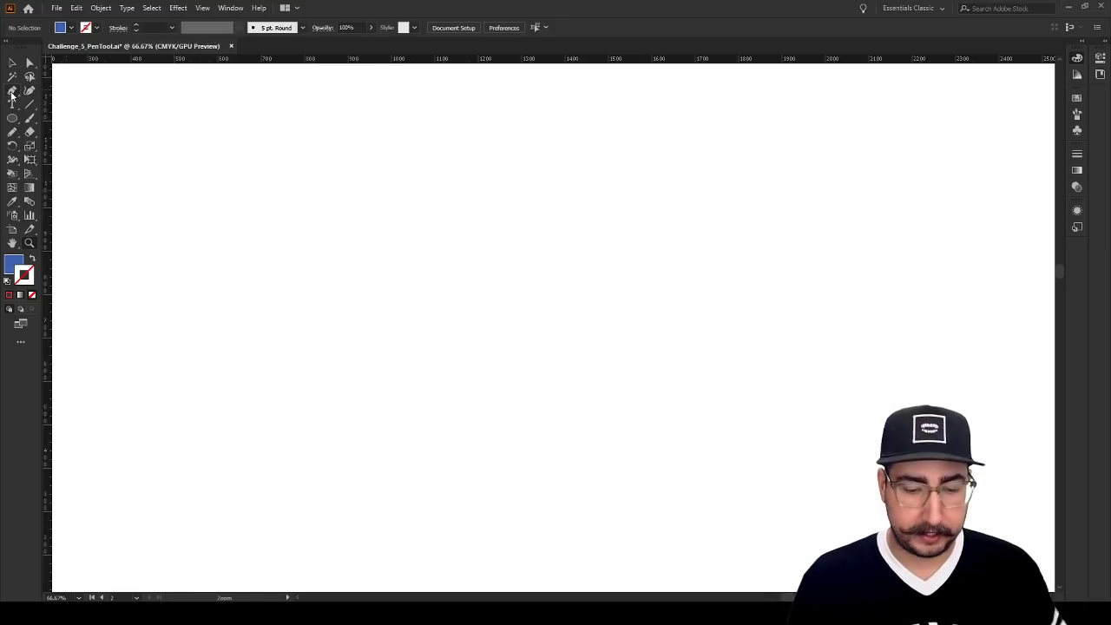
click(12, 92)
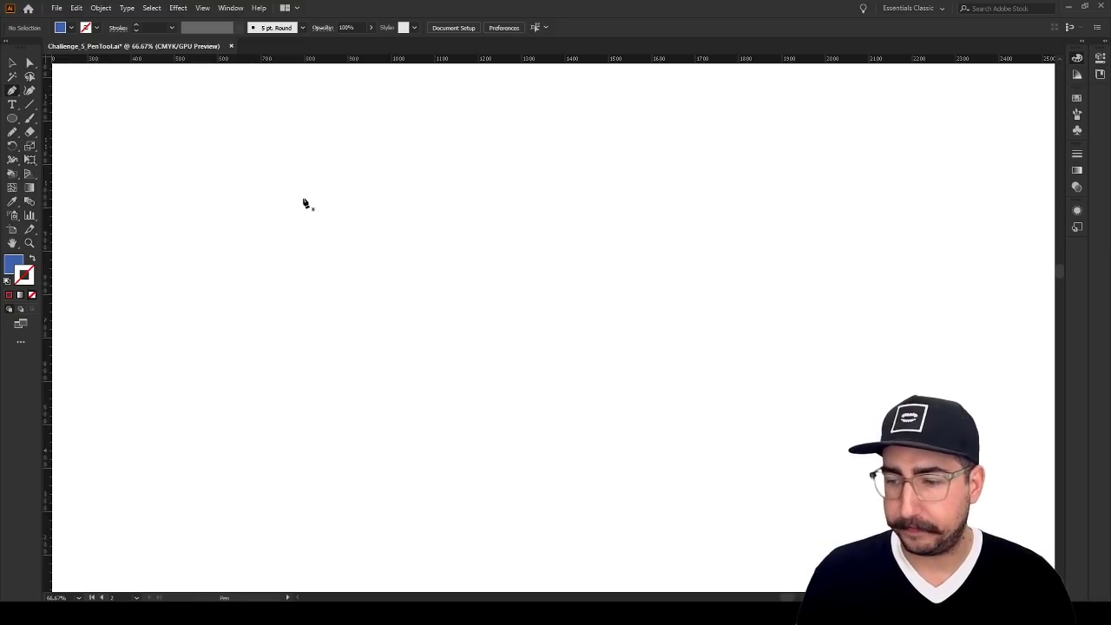
click(301, 253)
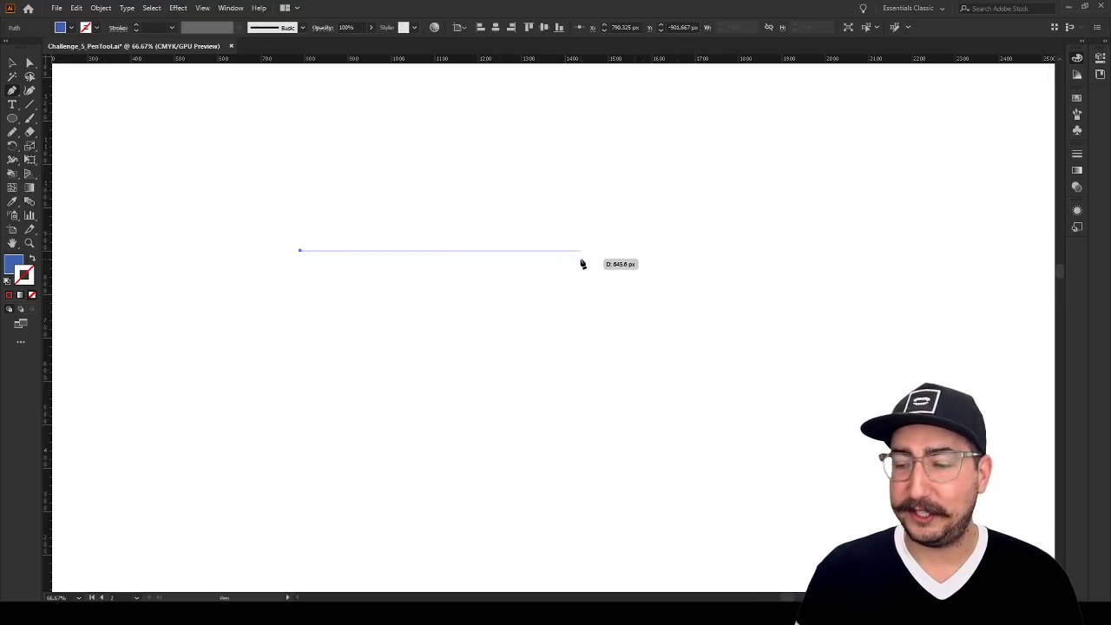
click(761, 251)
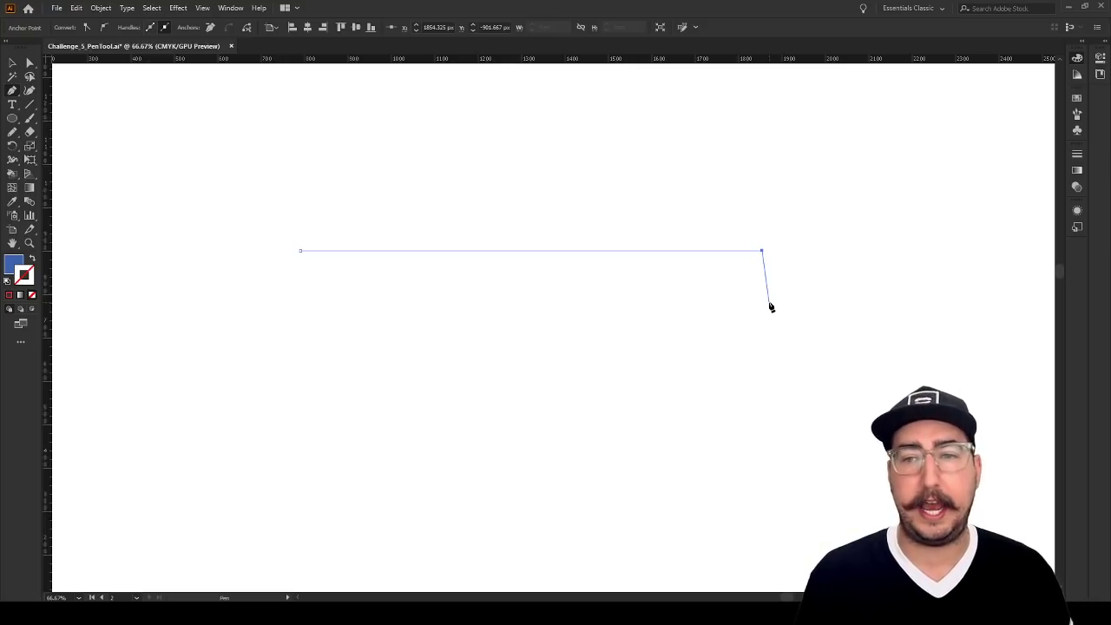
key(Escape)
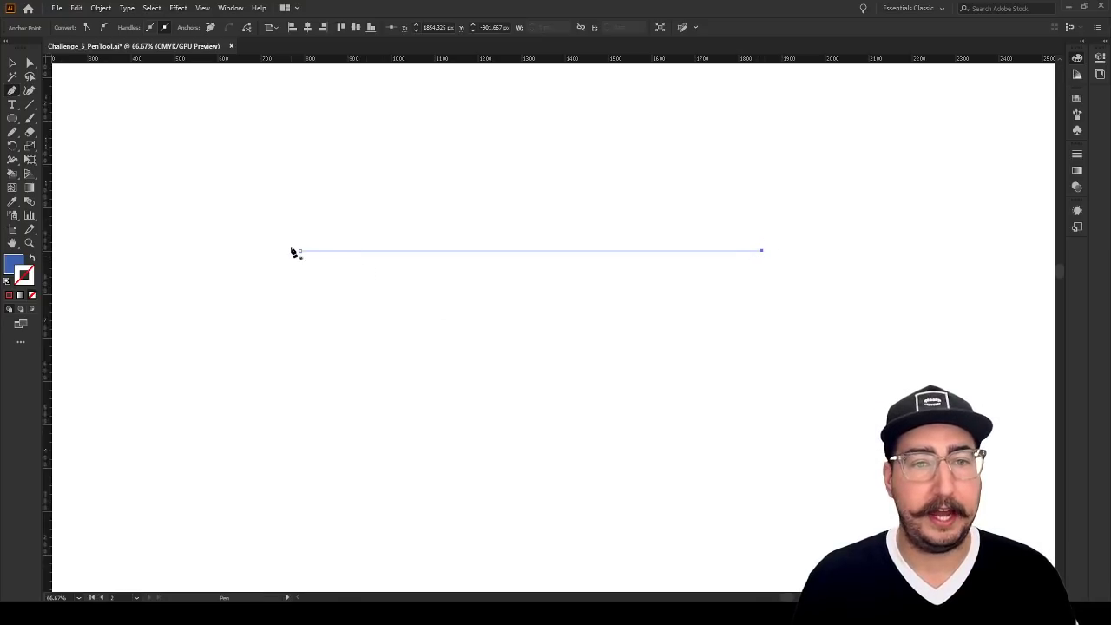
Add an anchor point at the middle of the line and raise it about 156 px straight up to form a peak
click(531, 251)
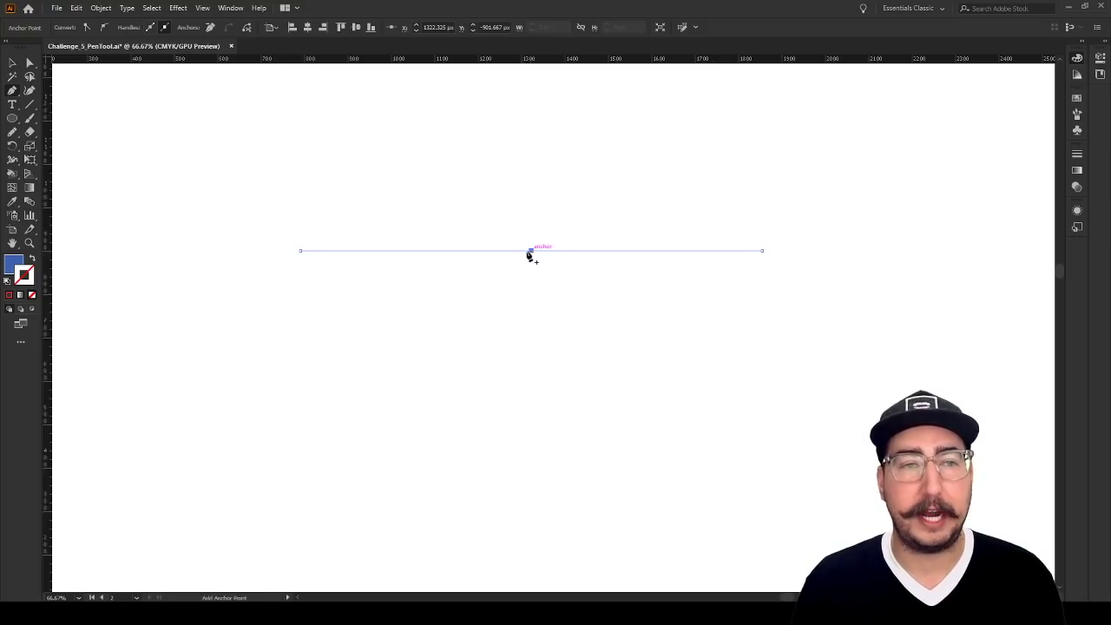
click(30, 64)
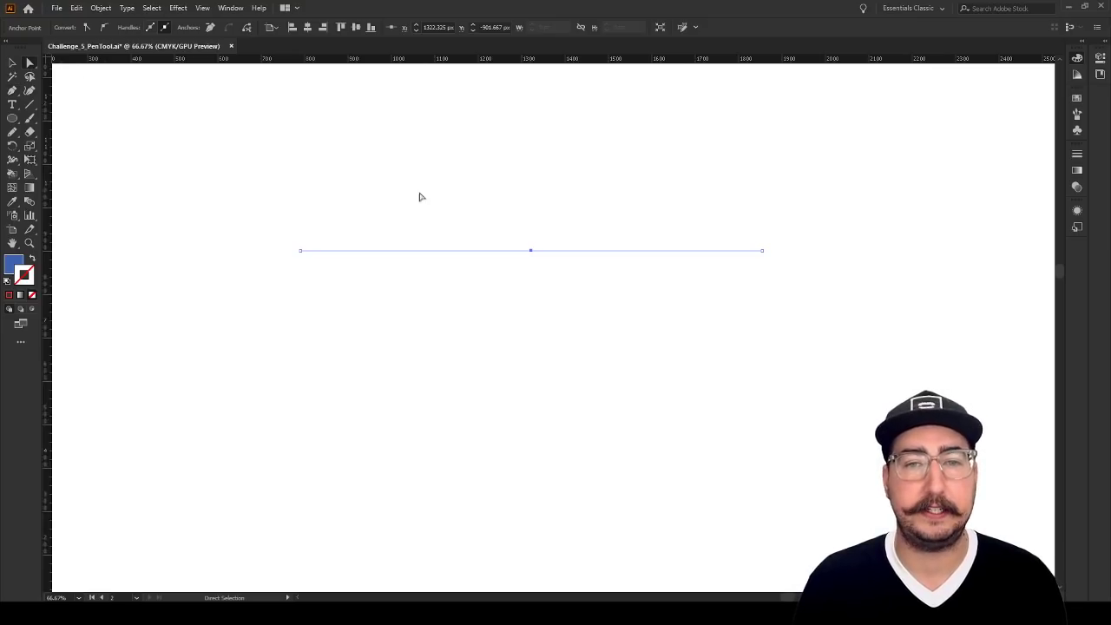
click(531, 252)
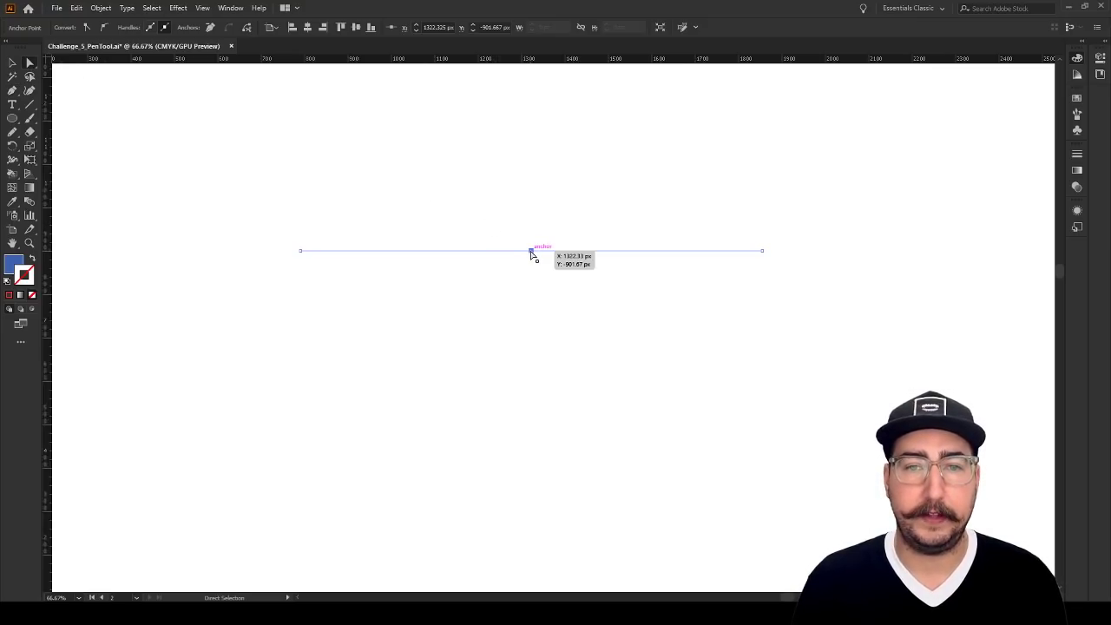
drag(532, 254, 531, 183)
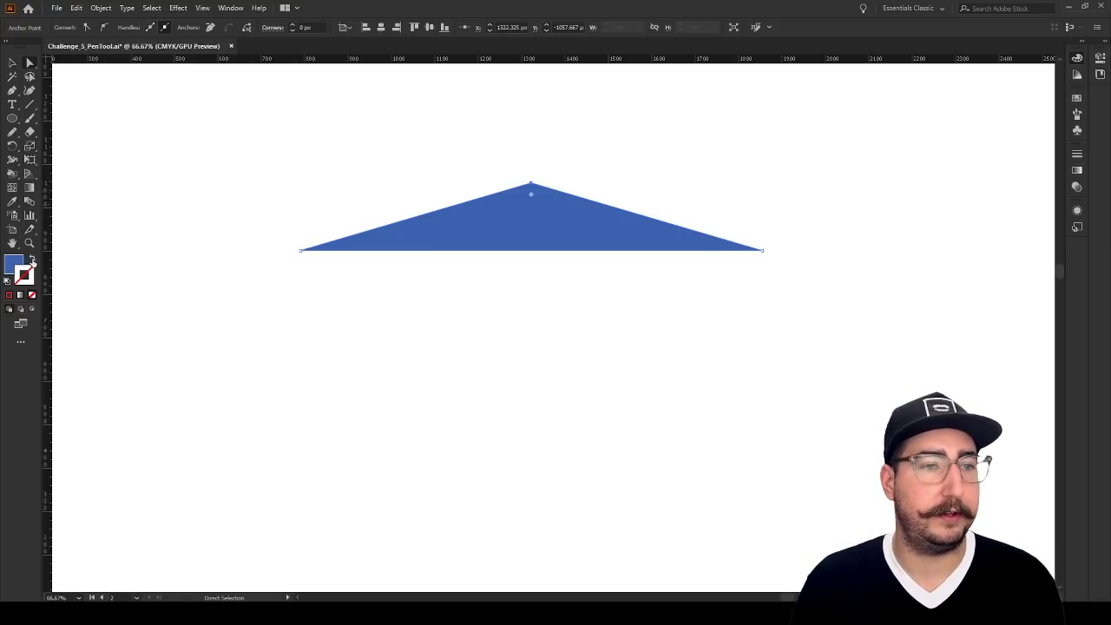
Swap the peaked path's fill and stroke so it has a blue outline, and thicken the stroke to 30 pt
click(32, 260)
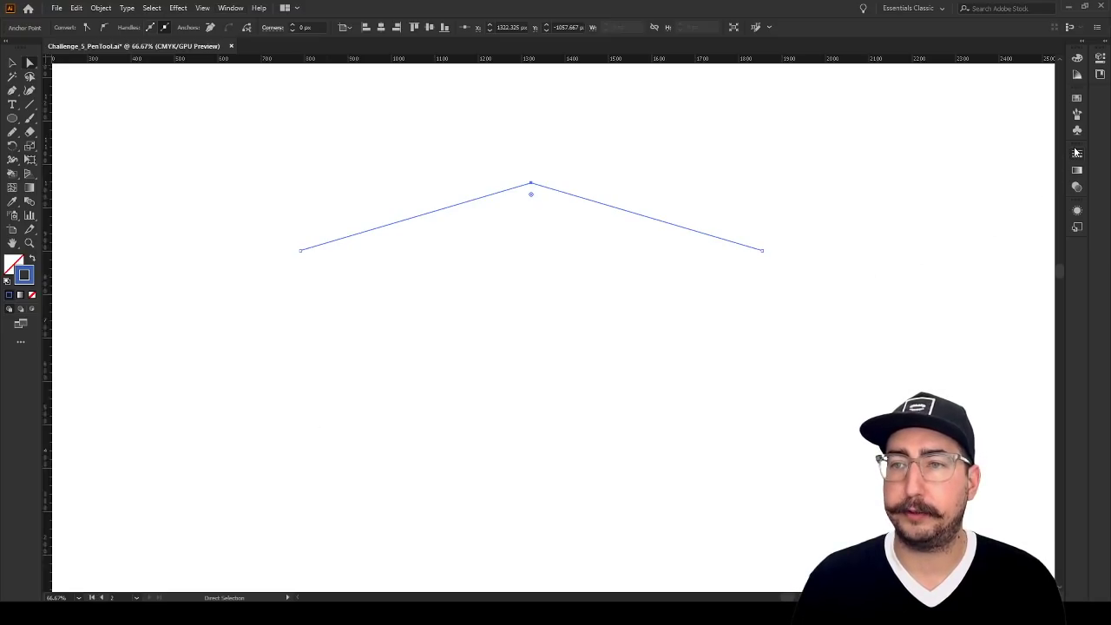
key(shift+Up)
key(shift+Up)
key(shift+Up)
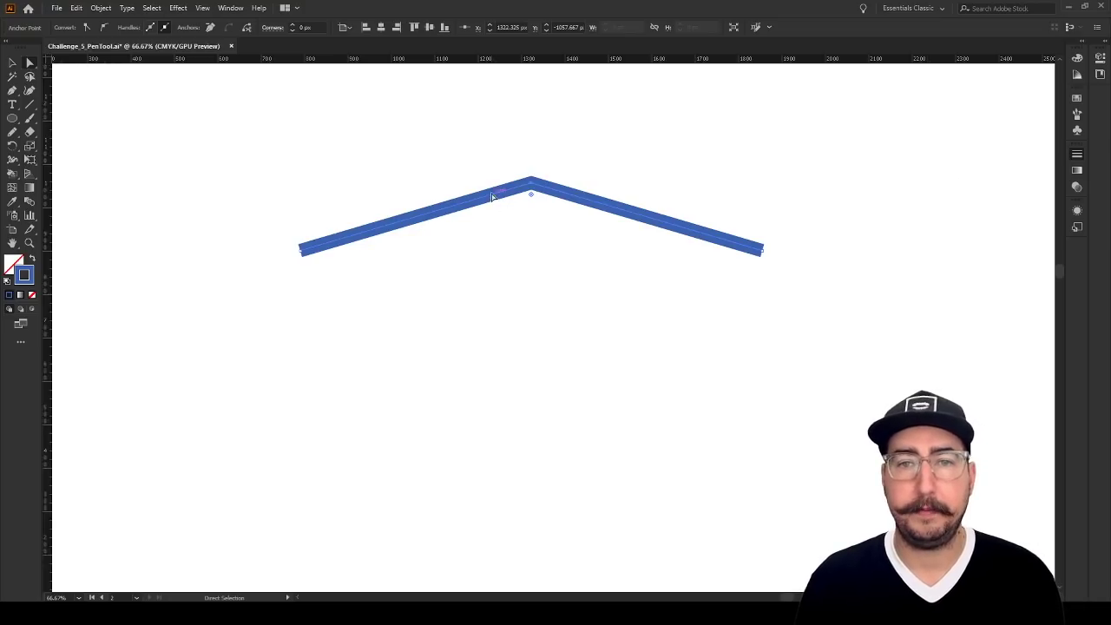
click(536, 159)
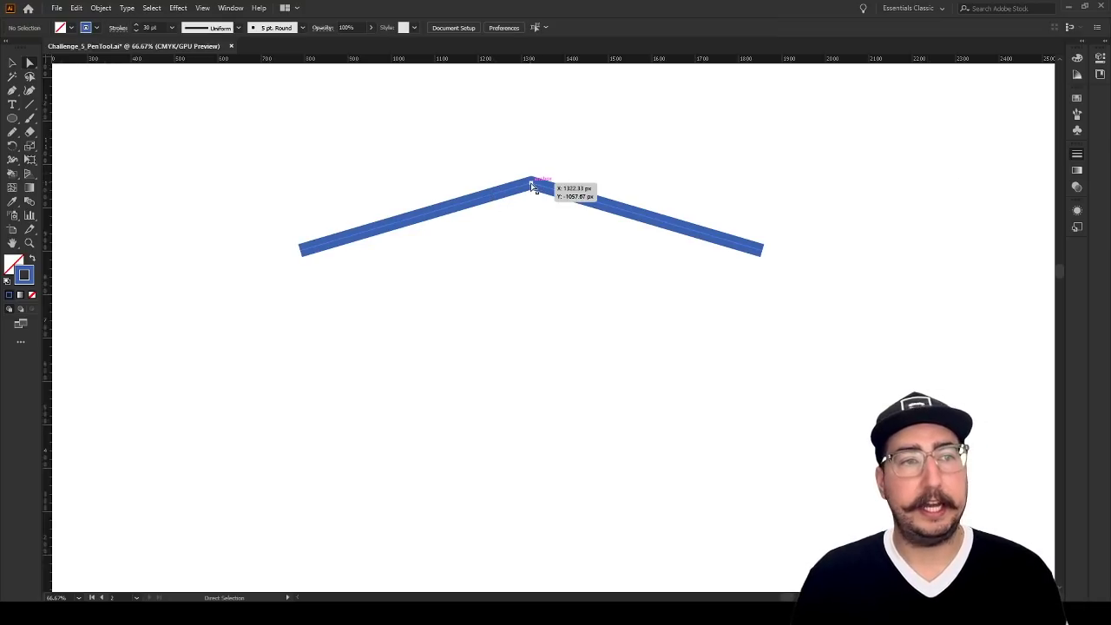
Try removing the peak anchor point from the bent path with the Pen tool, and undo the removal
click(532, 185)
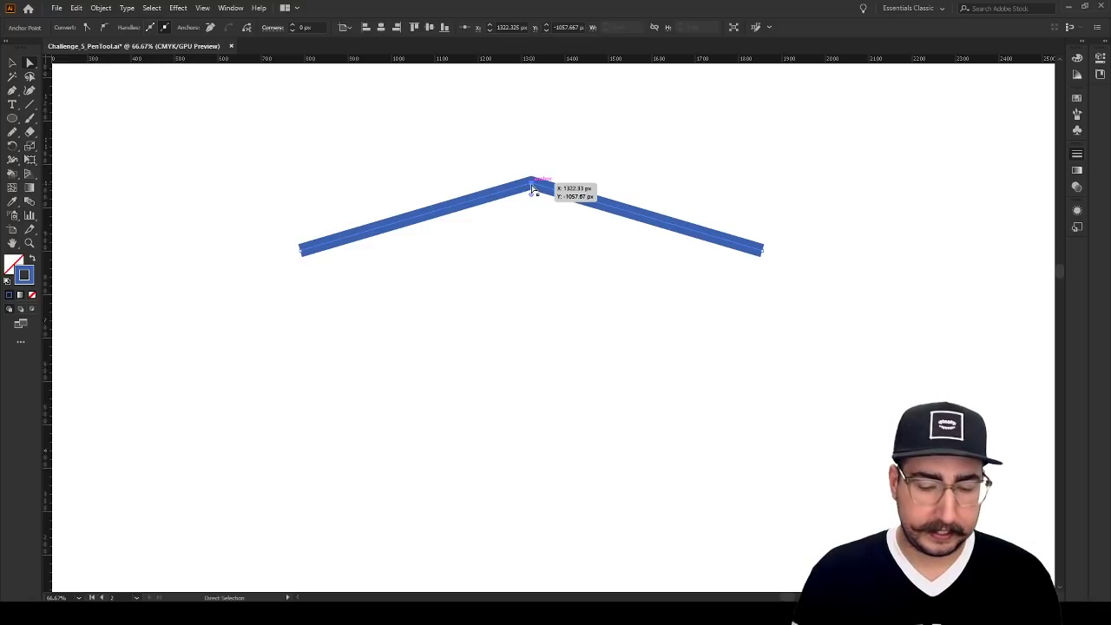
click(13, 92)
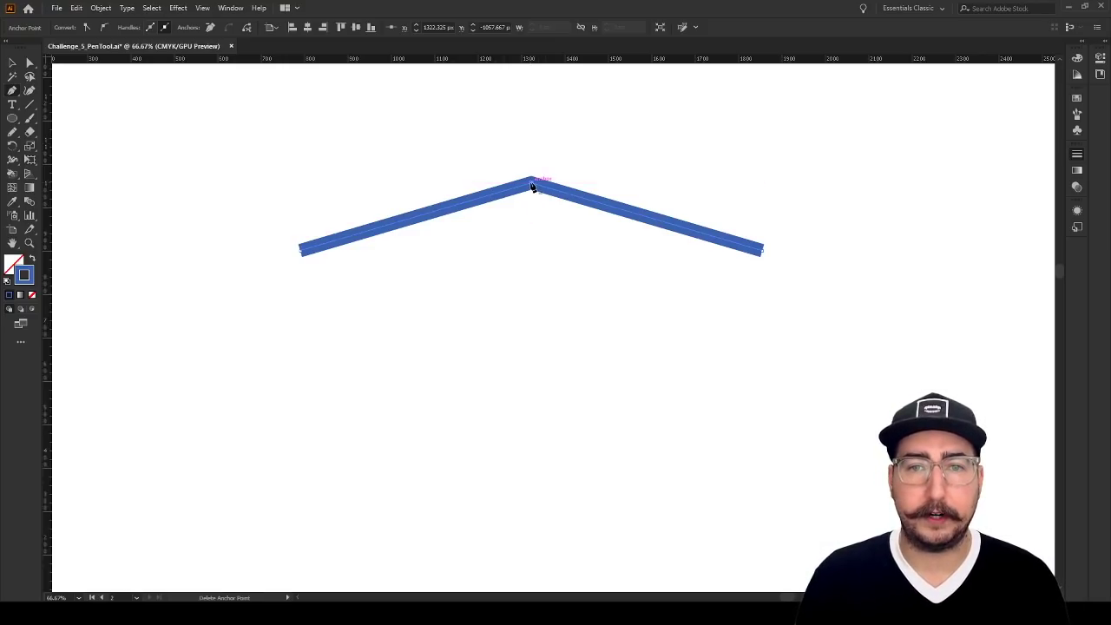
click(532, 184)
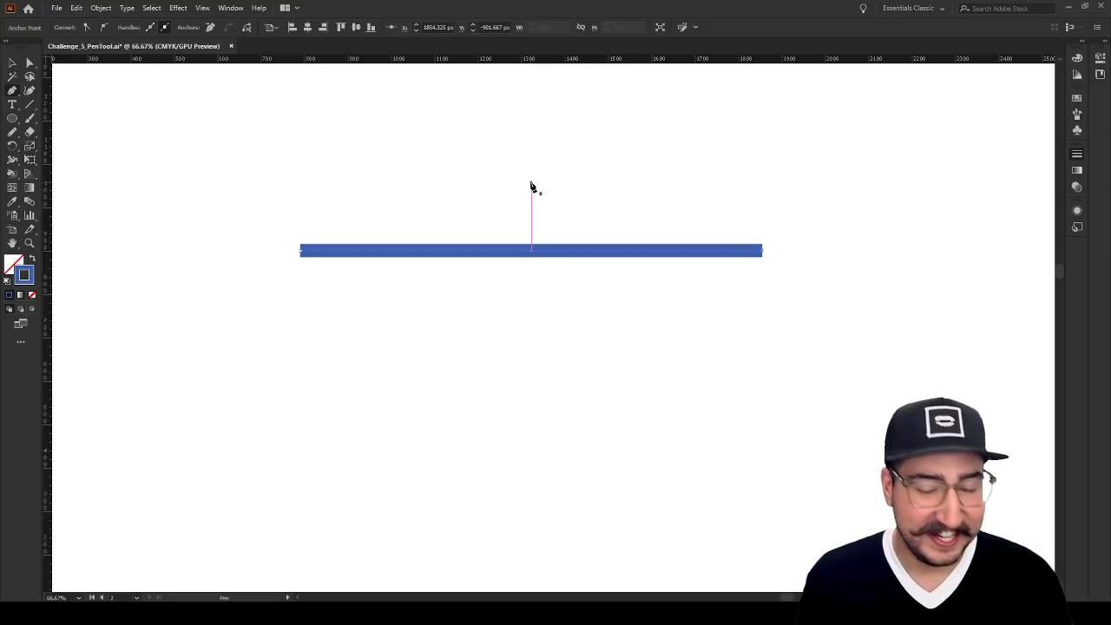
key(ctrl+z)
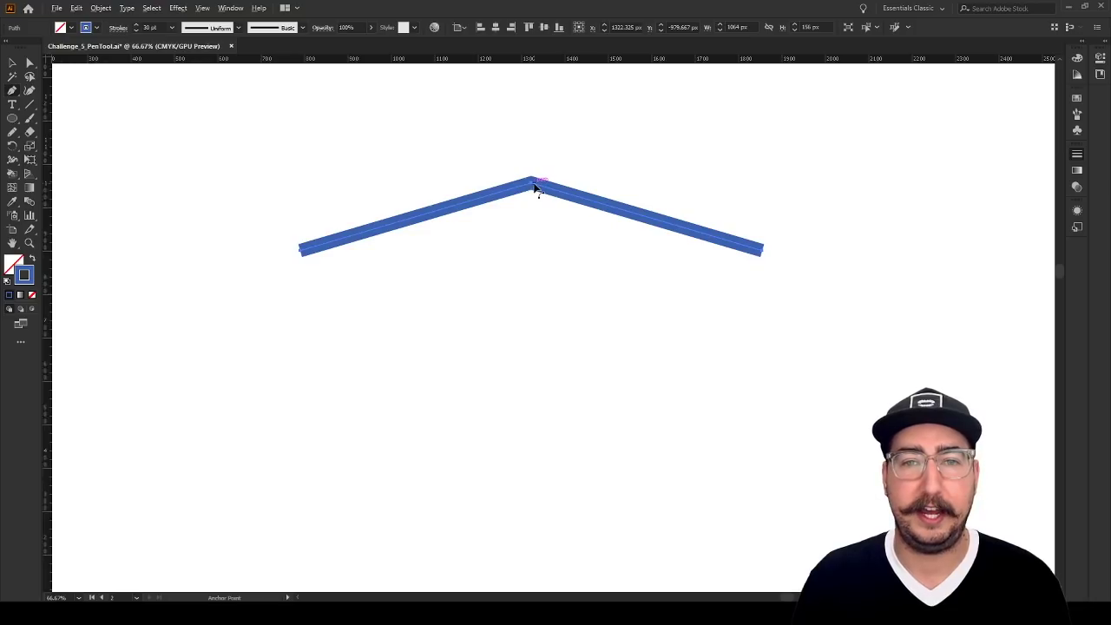
Convert the peak anchor to a smooth point with horizontal handles, bending the path into a wide symmetrical arc
drag(532, 183, 650, 184)
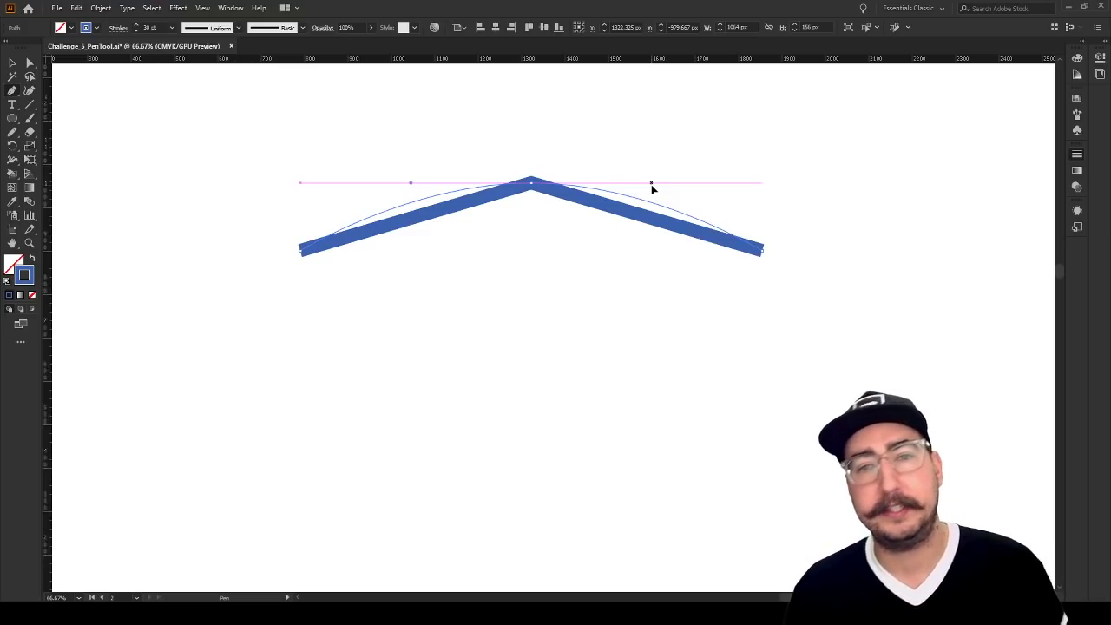
mouse_move(652, 185)
mouse_down()
mouse_move(609, 184)
mouse_move(660, 187)
mouse_up()
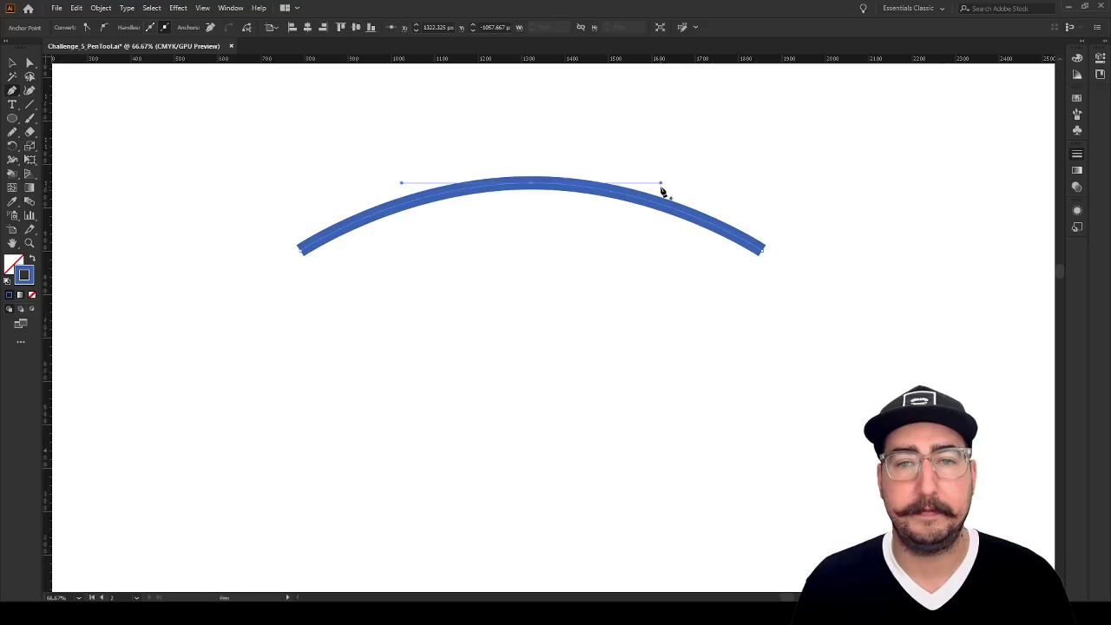
ctrl+click(545, 266)
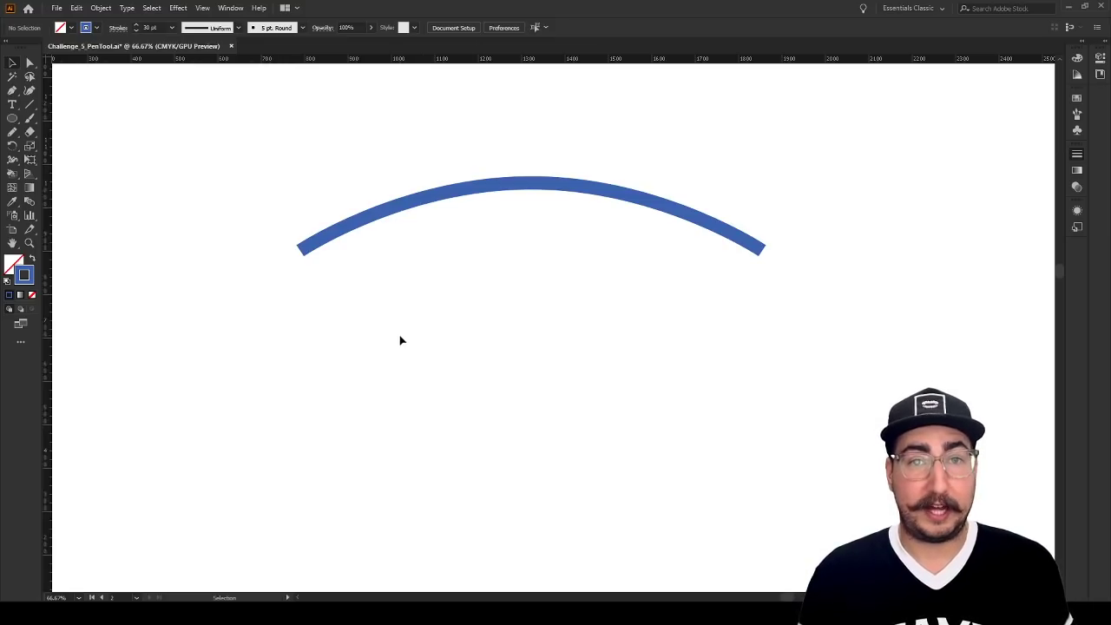
Draw a separate arch about 377 px wide below the arc, using two curve anchor points with vertical handles
key(p)
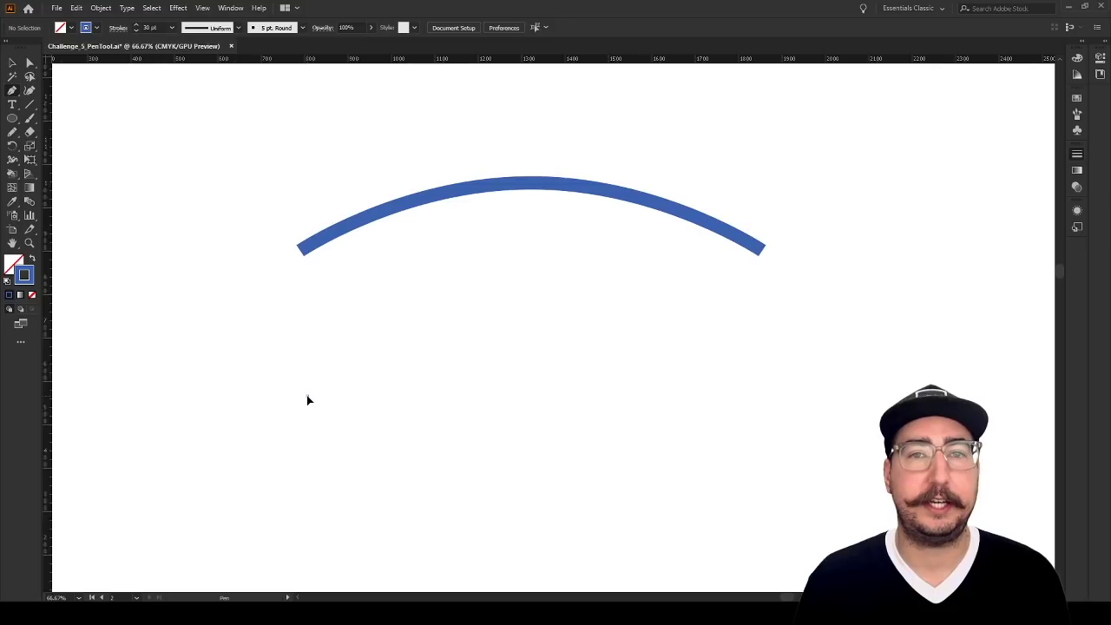
drag(306, 395, 309, 308)
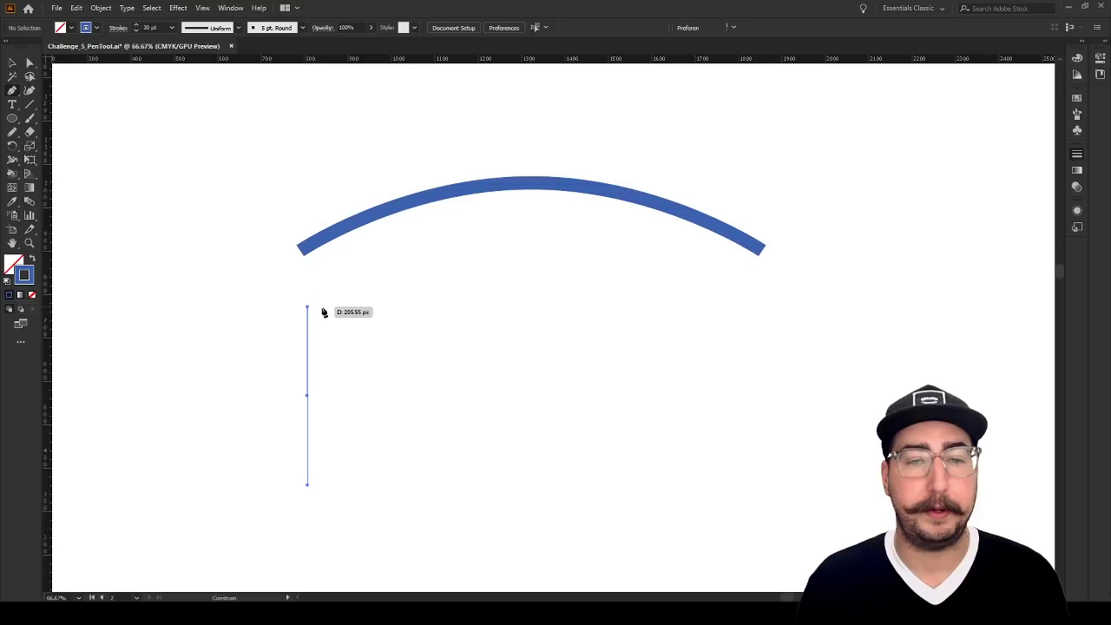
click(472, 399)
drag(471, 397, 474, 489)
ctrl+click(571, 447)
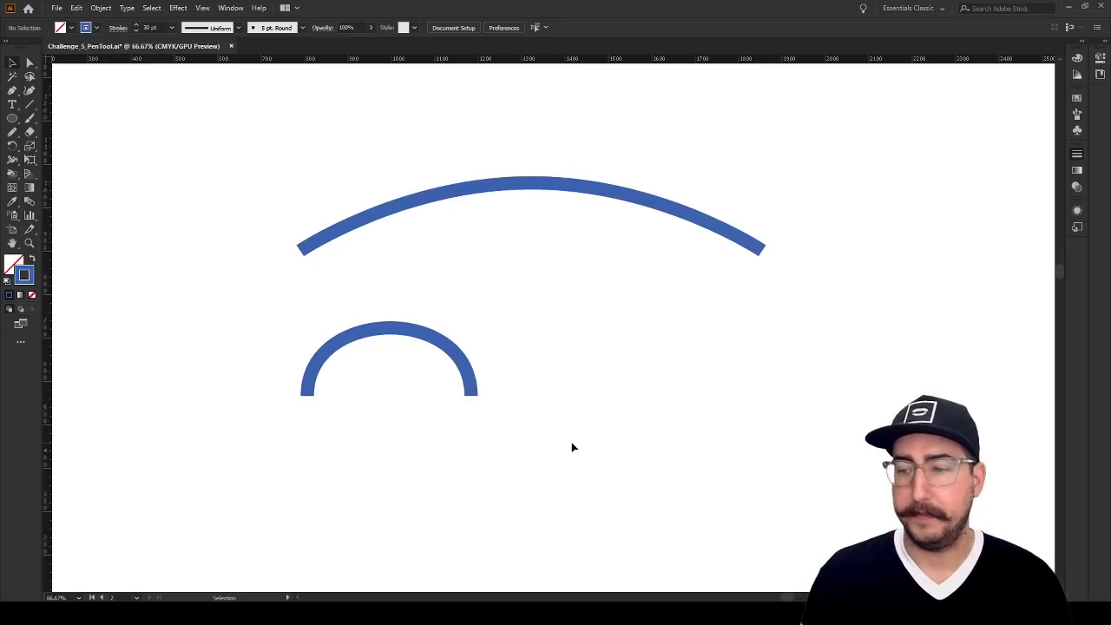
Draw the two legs of a letter A on the guideline artboard, about 197 px wide, spanning the lowest to the highest guideline
drag(427, 456, 672, 59)
drag(202, 151, 696, 350)
drag(310, 283, 550, 378)
key(z)
alt+click(514, 355)
drag(490, 338, 654, 352)
alt+click(555, 347)
drag(598, 305, 476, 316)
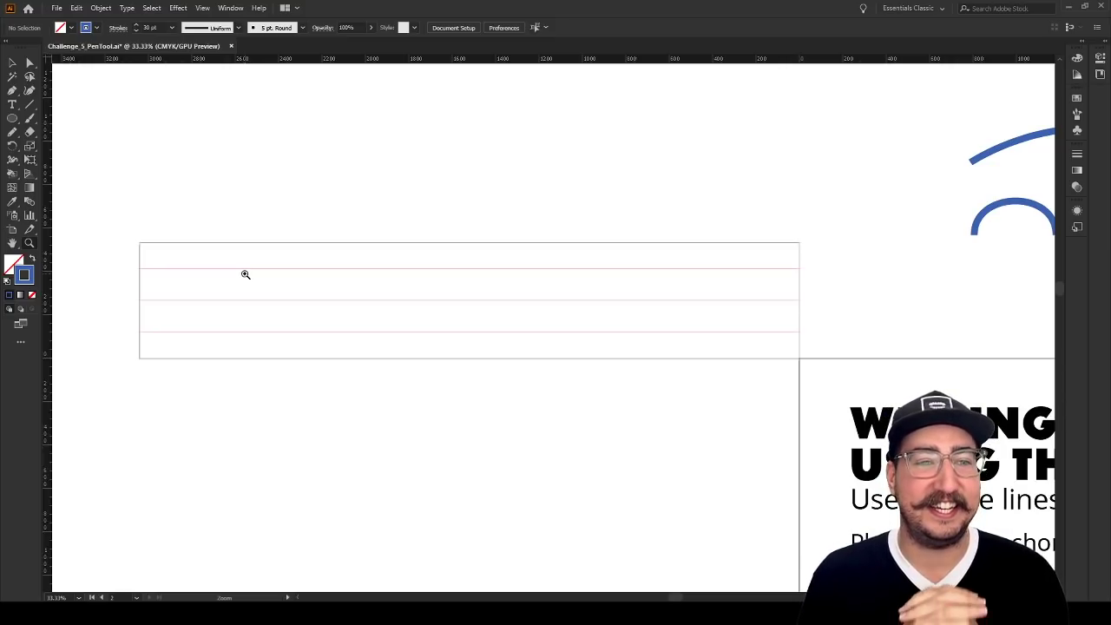
key(p)
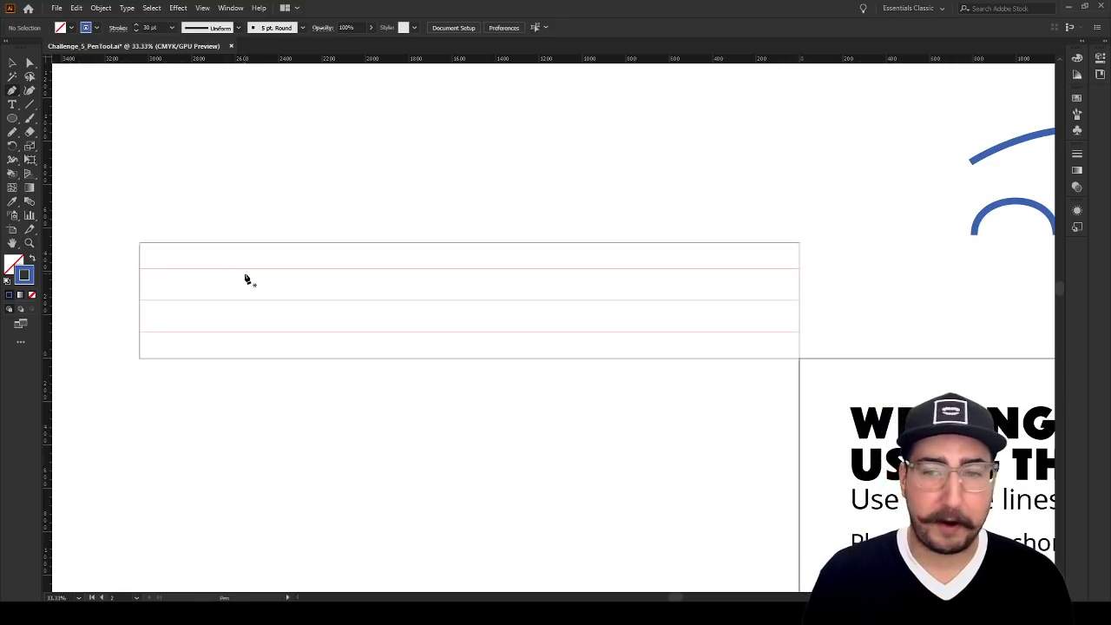
key(z)
click(285, 322)
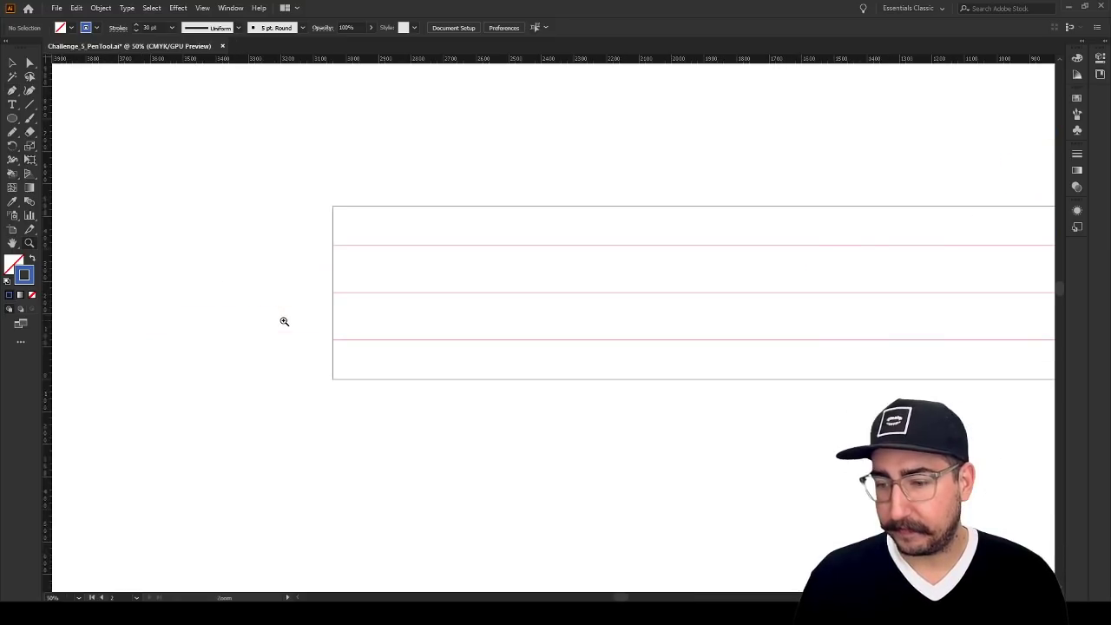
drag(639, 260, 464, 309)
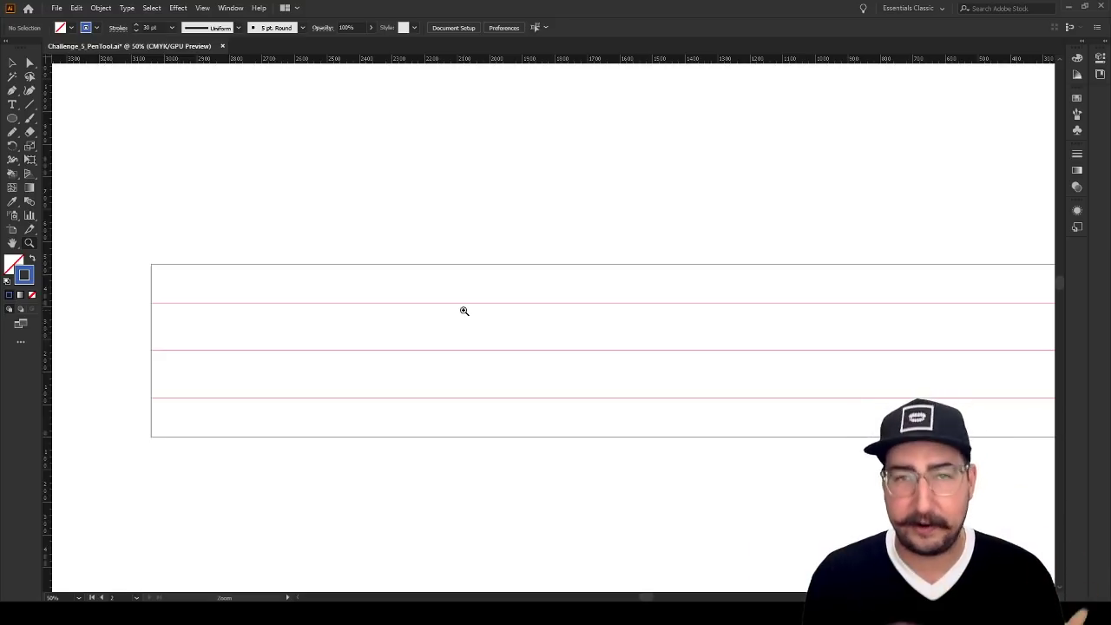
key(p)
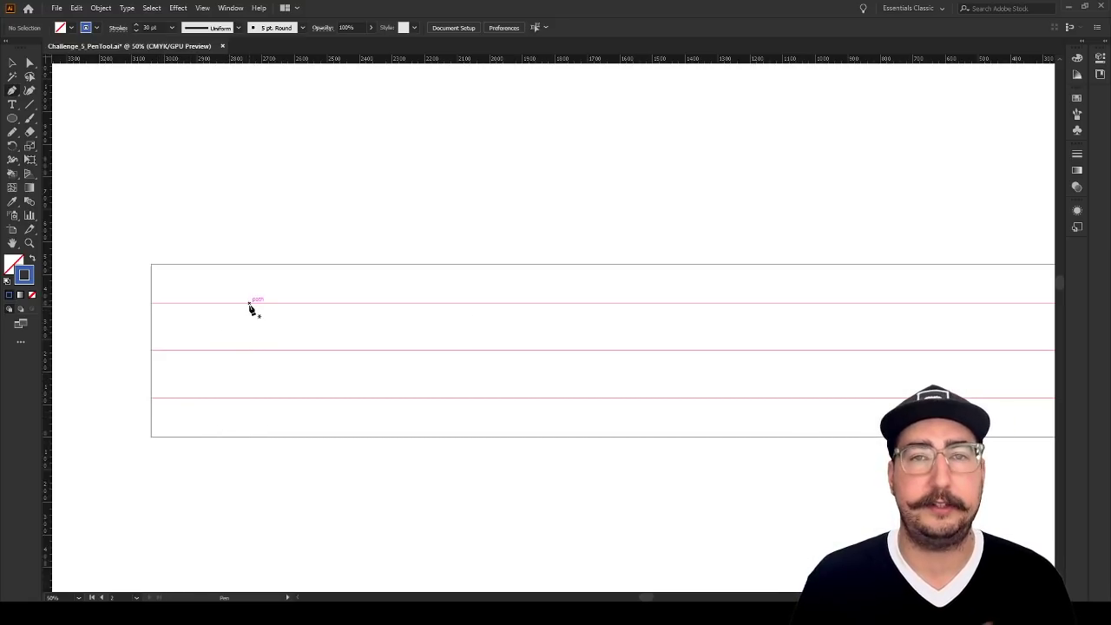
click(181, 399)
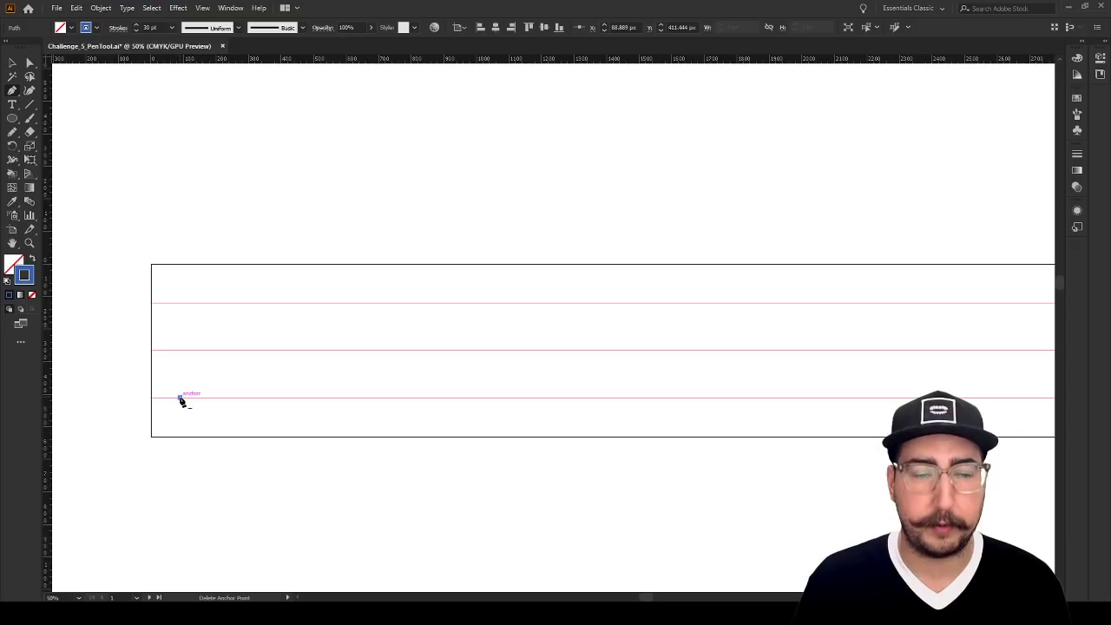
click(209, 305)
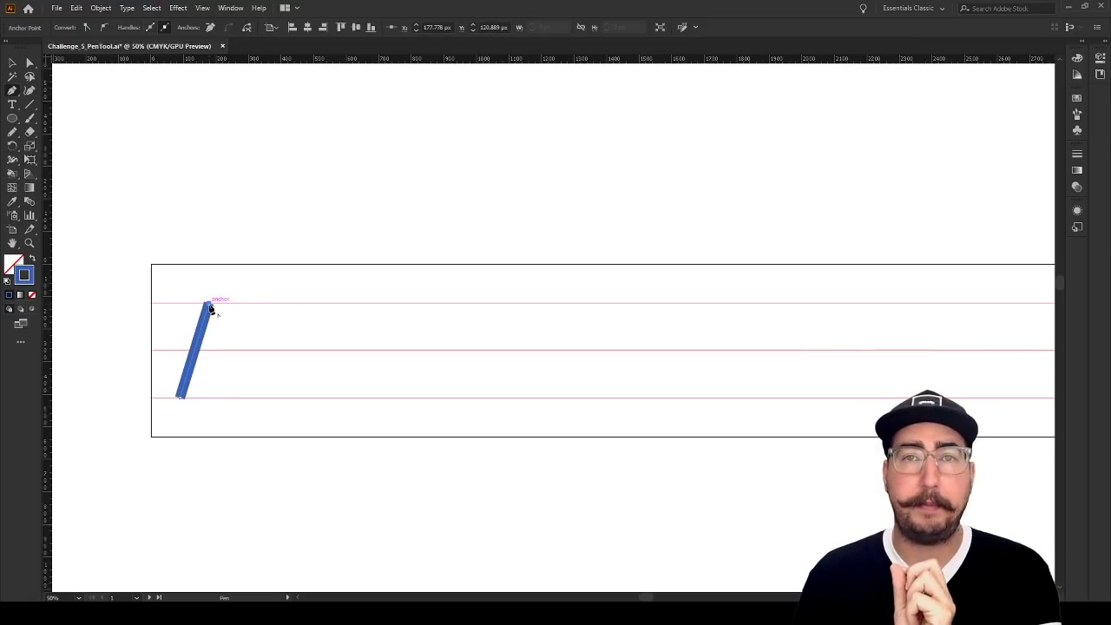
click(246, 401)
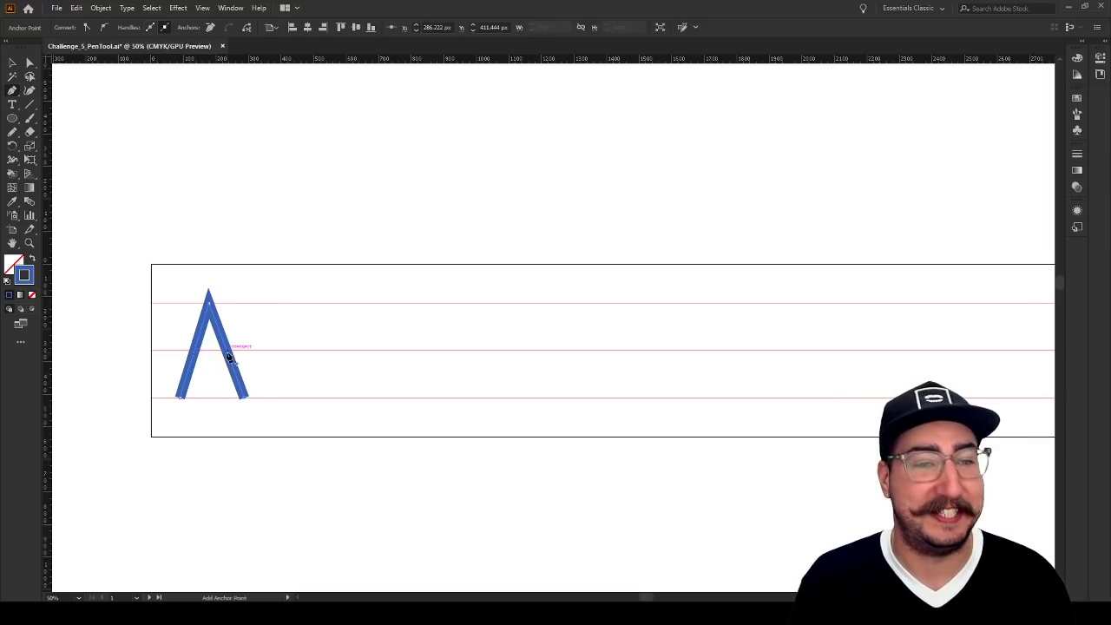
ctrl+click(264, 338)
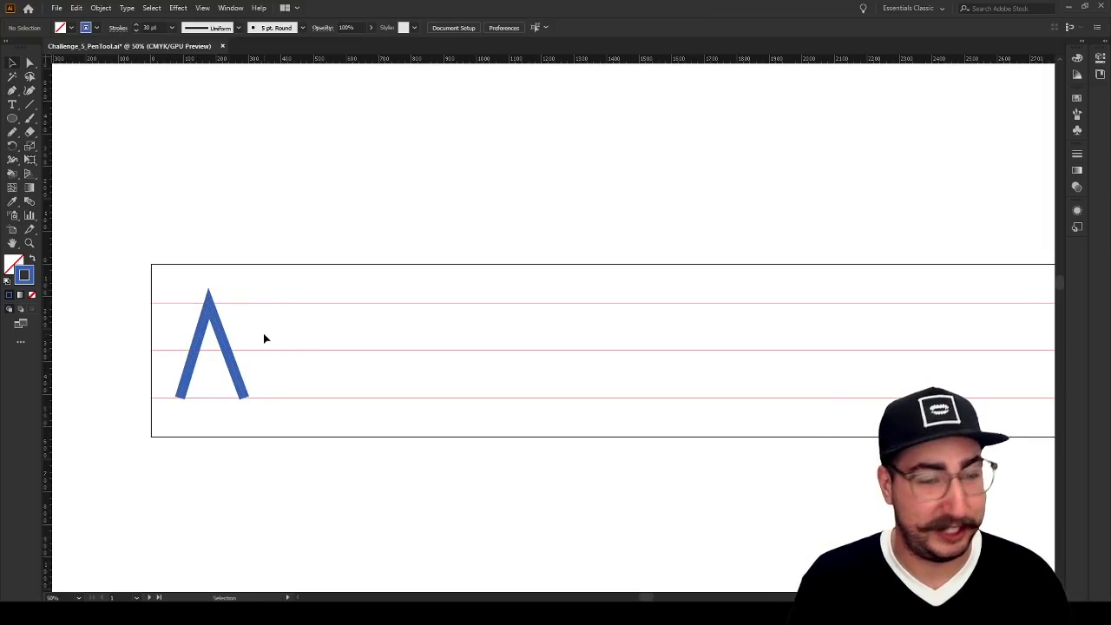
Draw the A's horizontal crossbar about 91 px long between its legs along the middle guideline
click(193, 355)
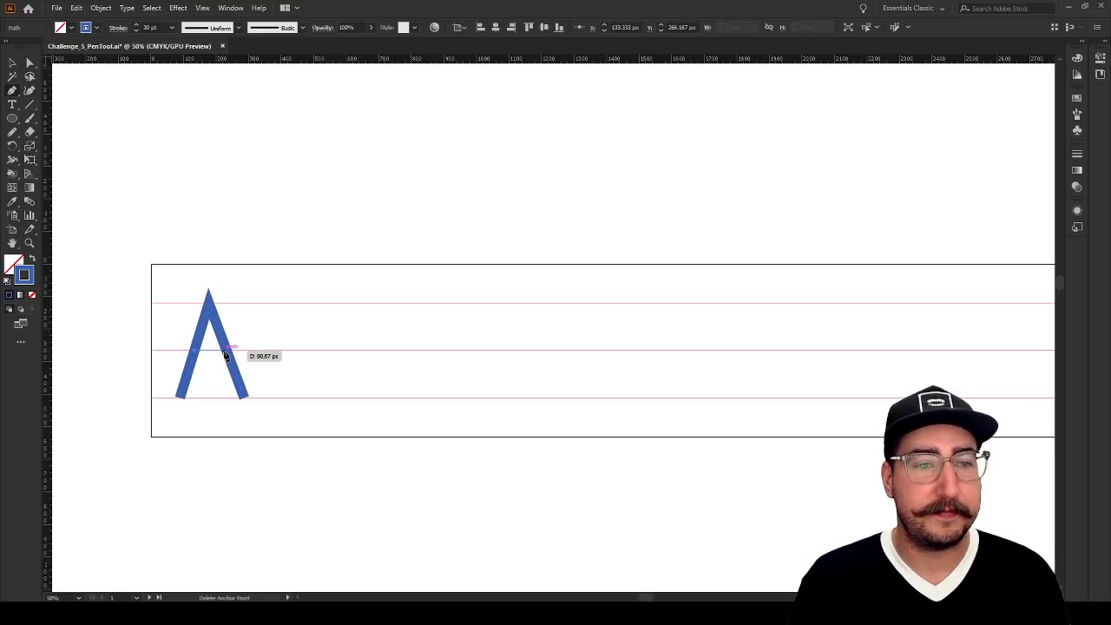
click(225, 352)
key(v)
click(301, 344)
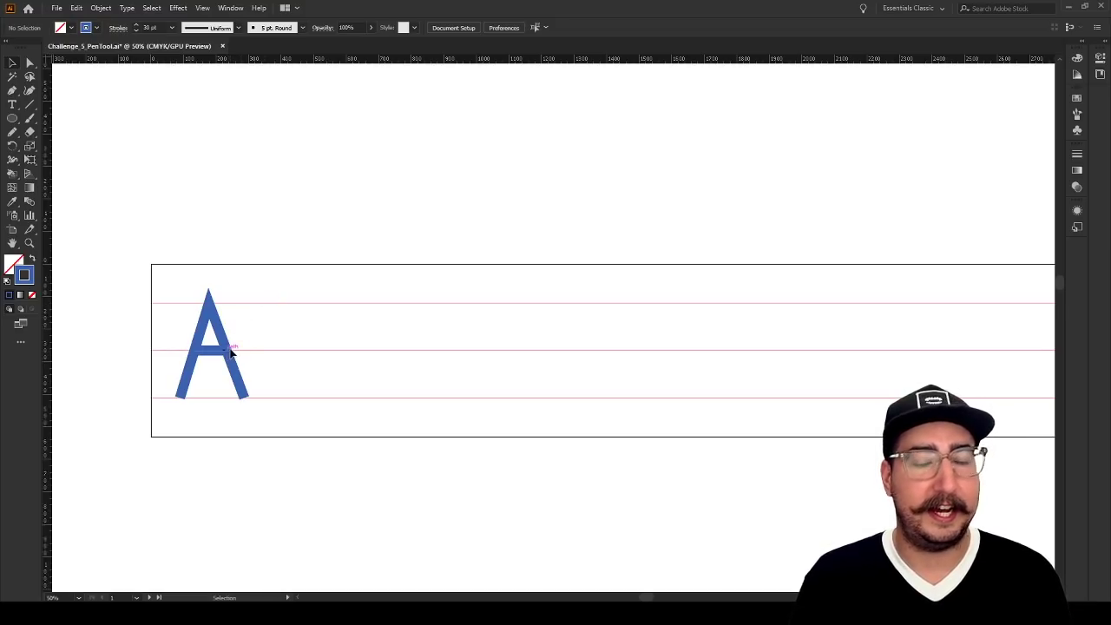
key(p)
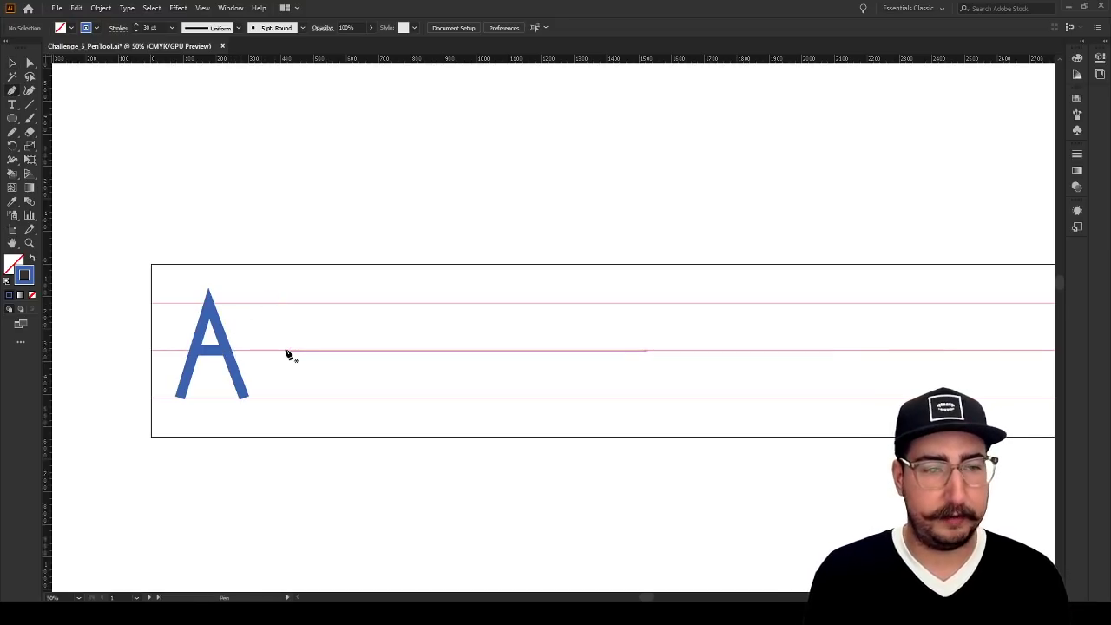
Draw a letter N beside the A, about 126 px wide, with both stems spanning the lowest to the highest guideline
click(274, 398)
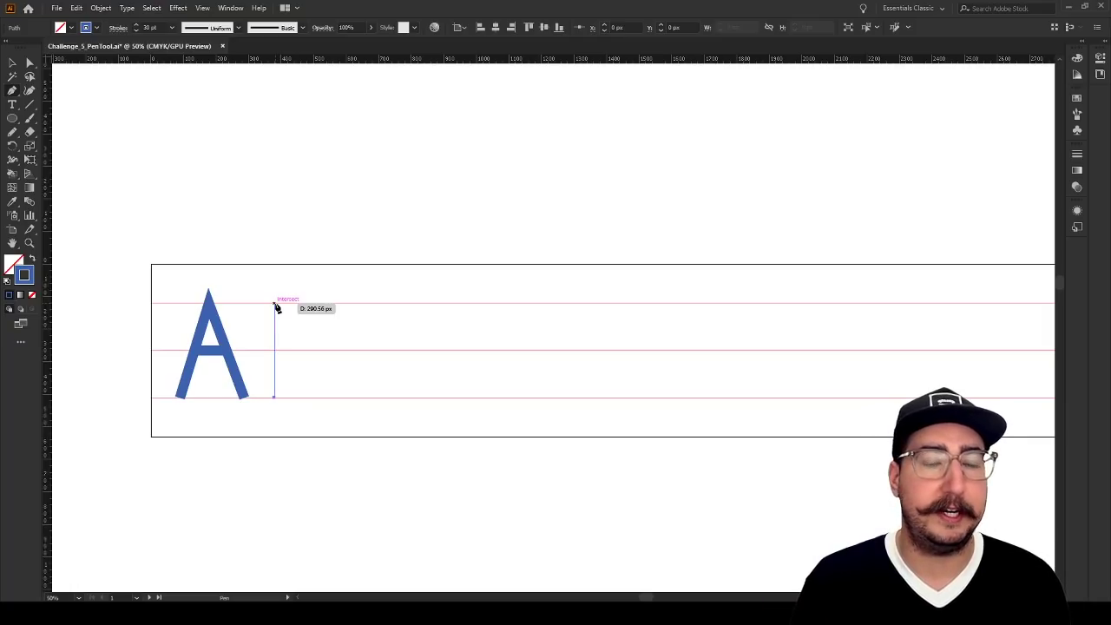
click(275, 304)
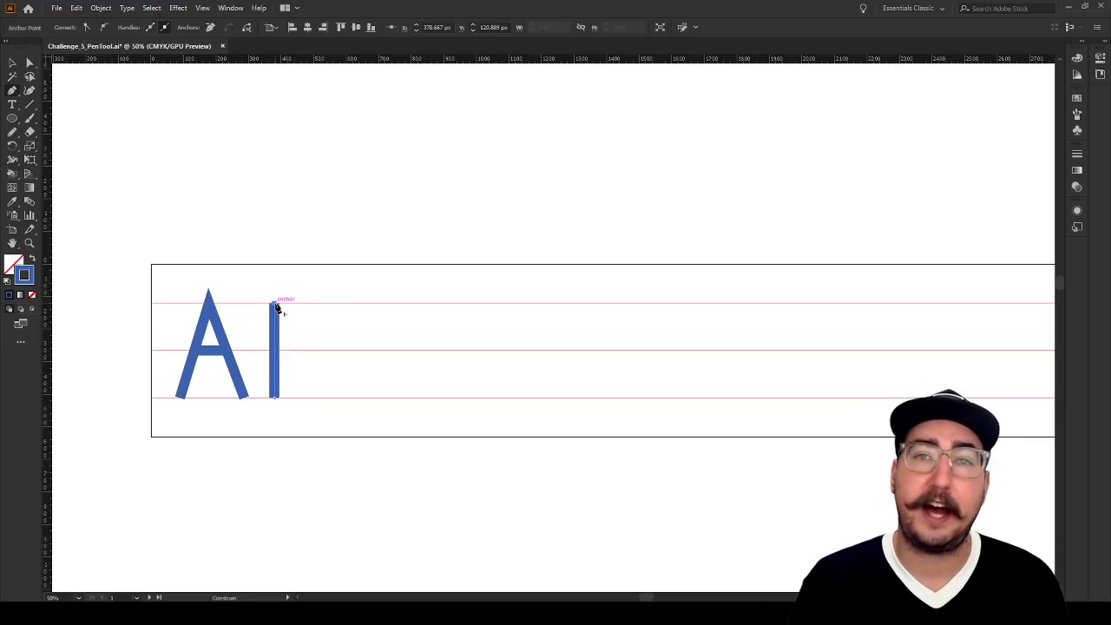
click(316, 398)
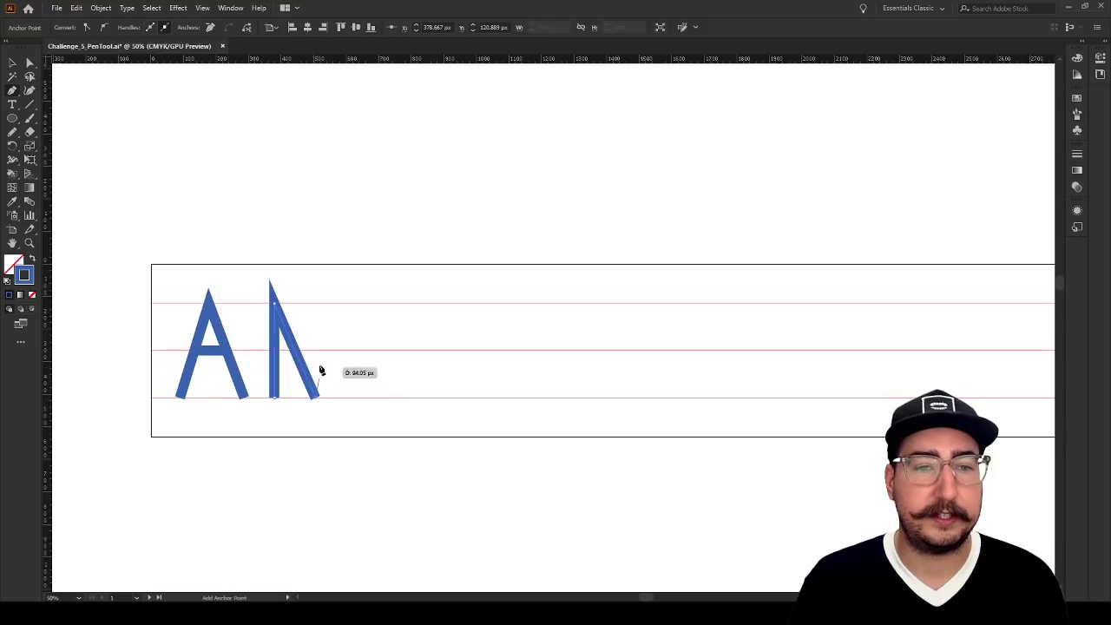
click(316, 304)
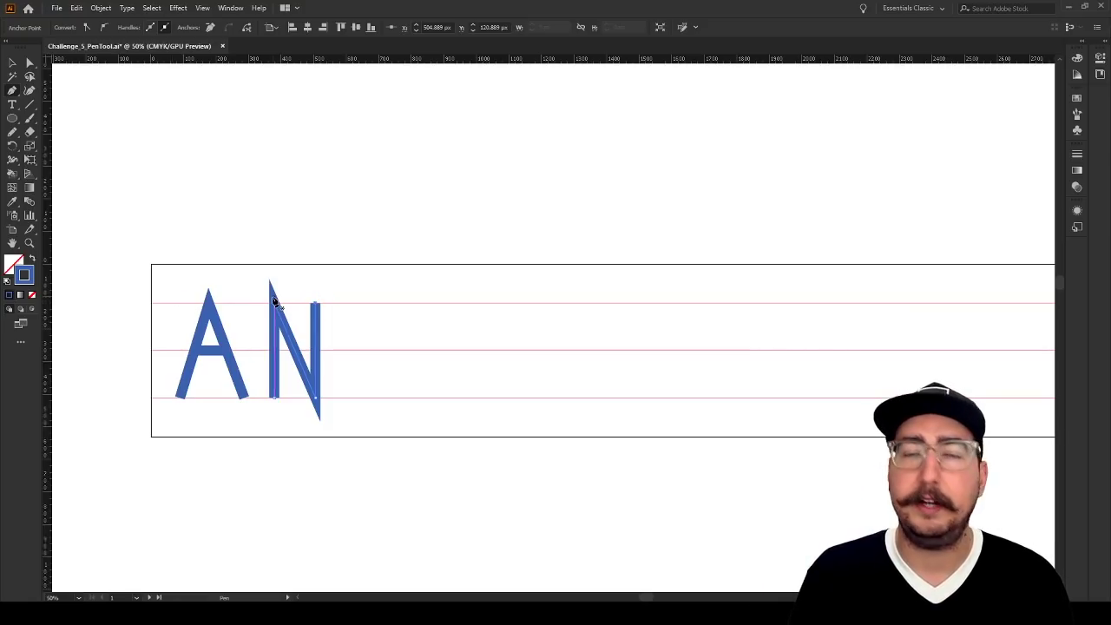
Draw a closed letter D beside the N with a stem about 291 px tall and two curve anchors about 98 px from it
click(344, 399)
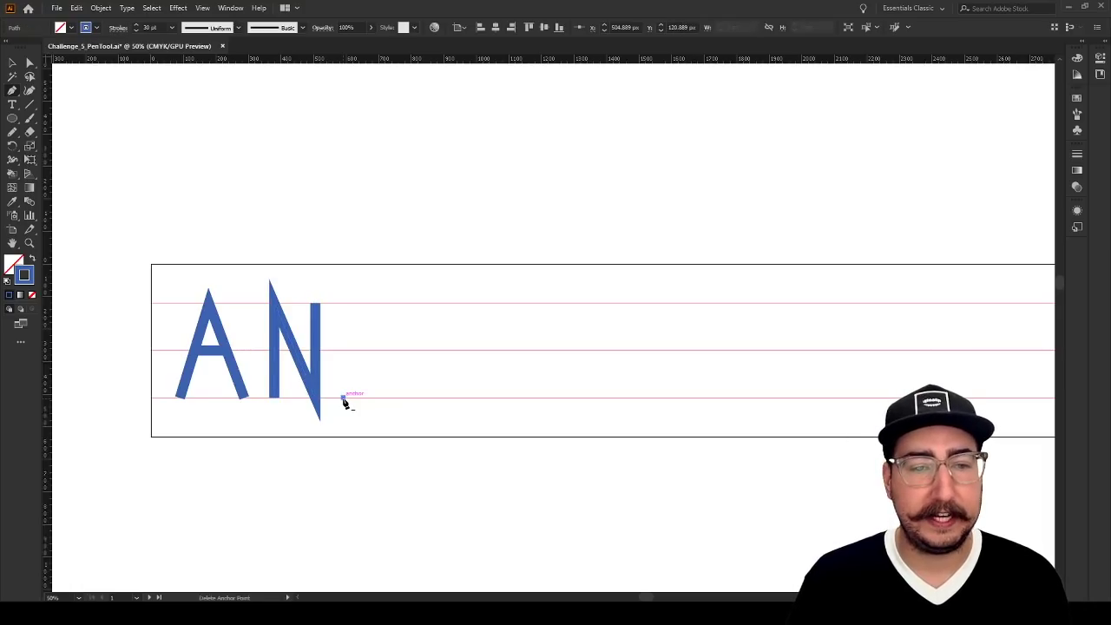
click(343, 304)
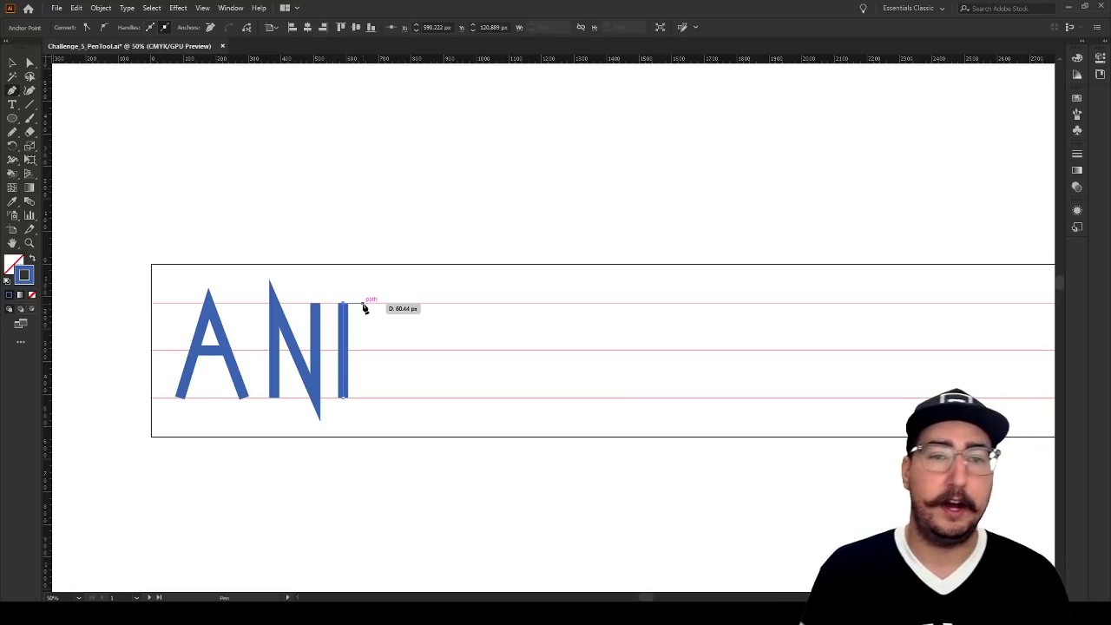
click(363, 304)
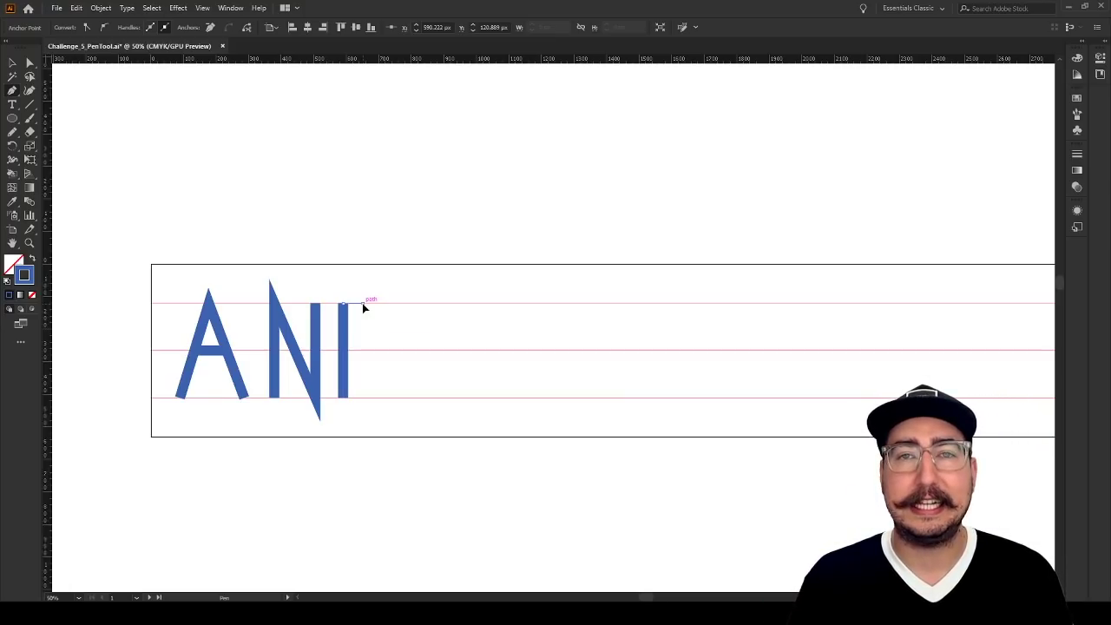
drag(363, 306, 399, 308)
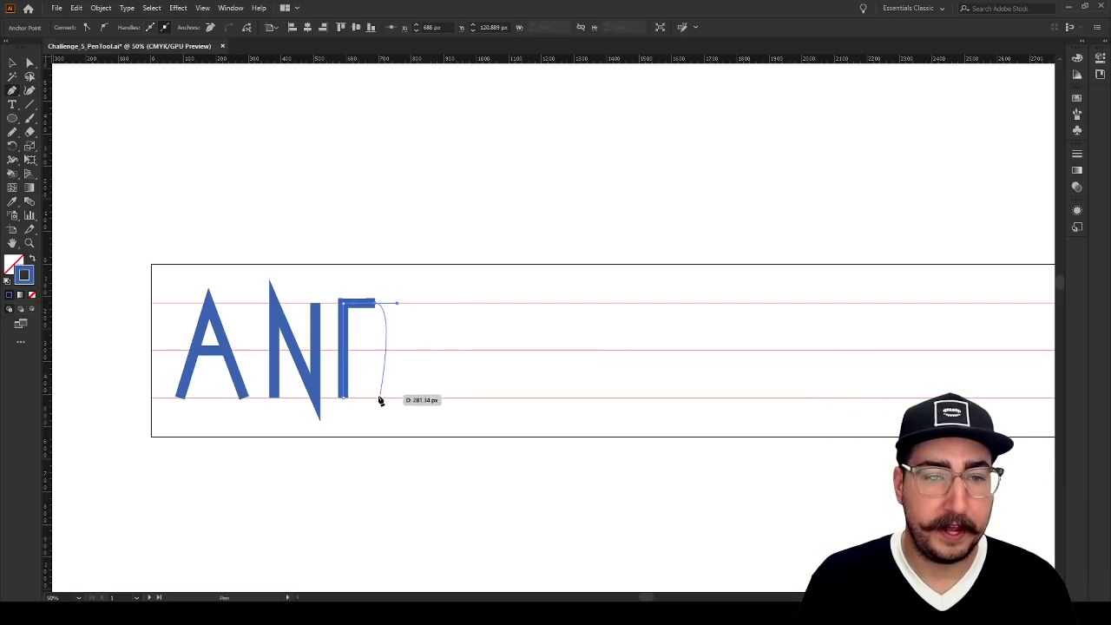
drag(375, 404, 354, 396)
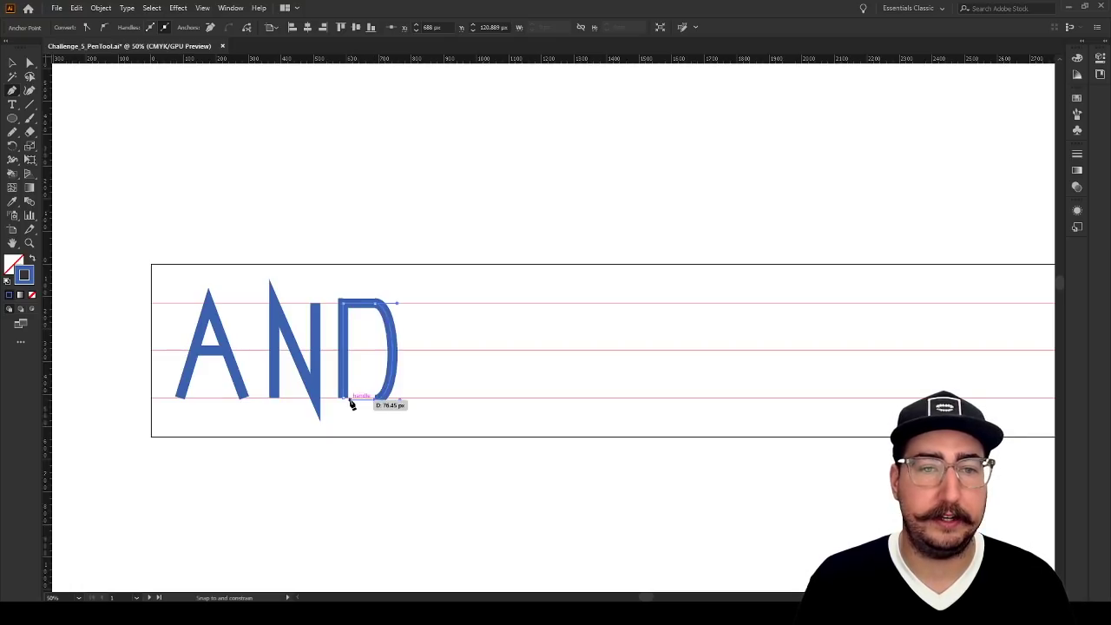
click(344, 404)
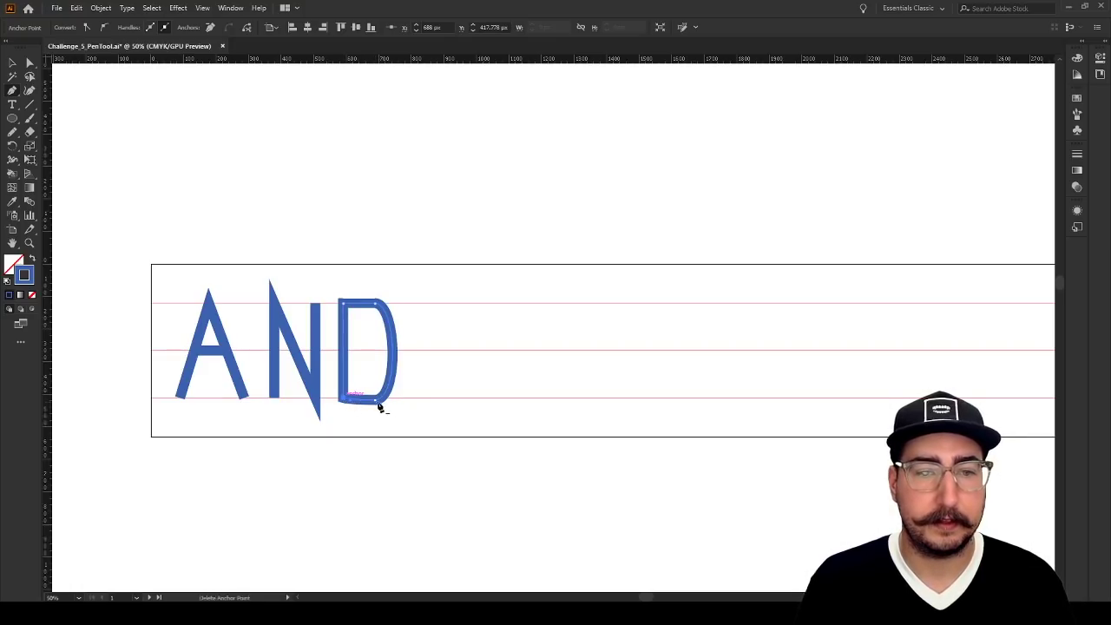
key(v)
click(439, 383)
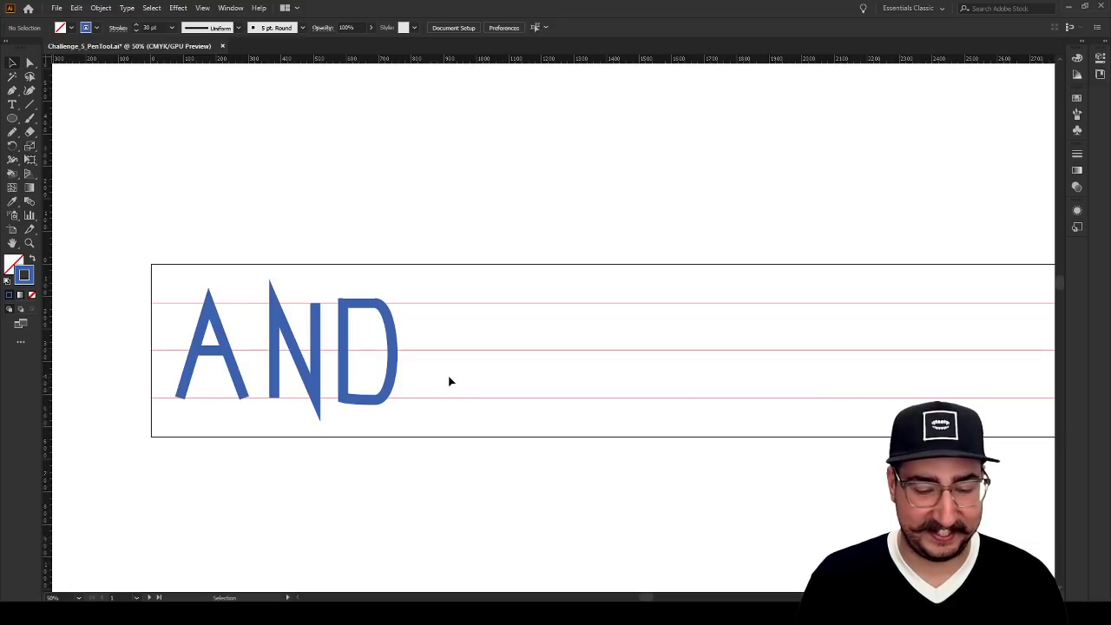
Draw a second closed D beside the first, placing two curve anchors with horizontal handles about 96 px from its stem
key(p)
click(415, 400)
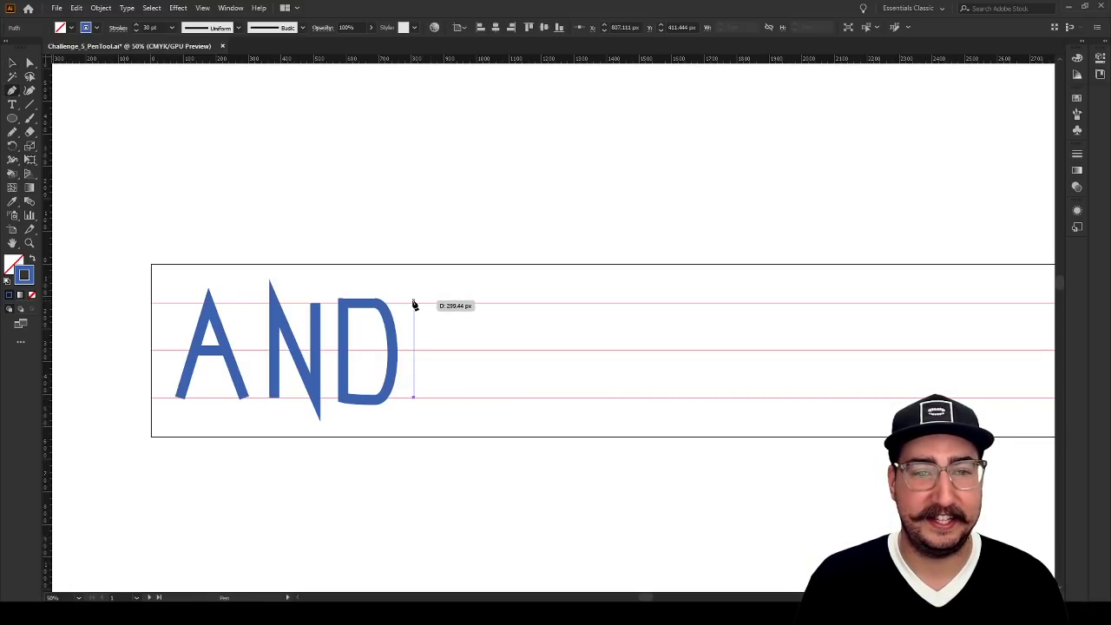
drag(413, 304, 467, 303)
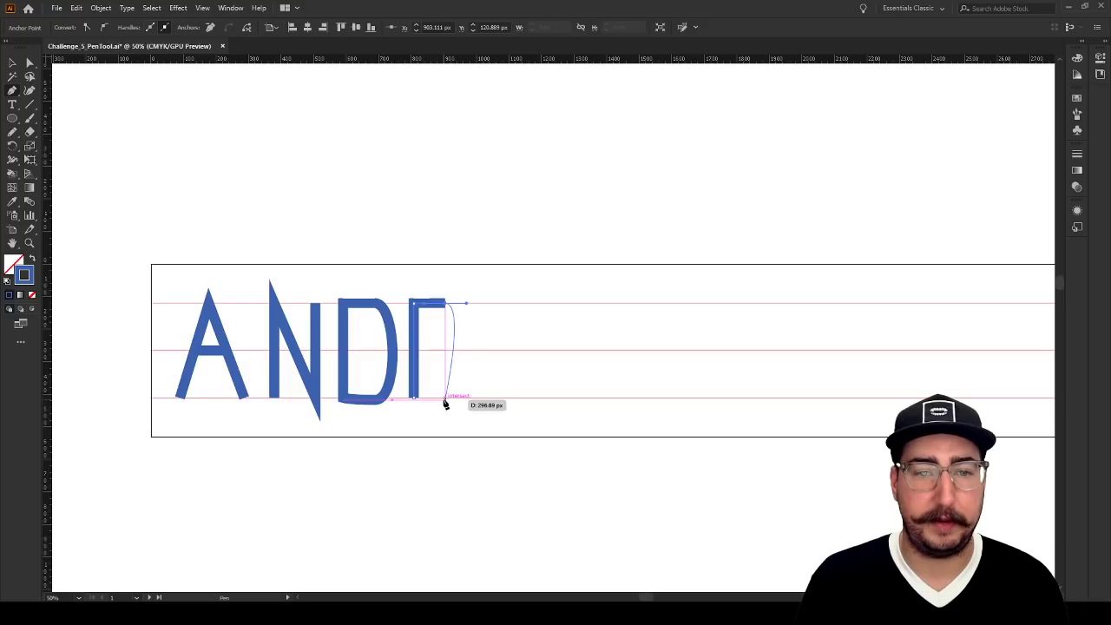
drag(445, 403, 428, 402)
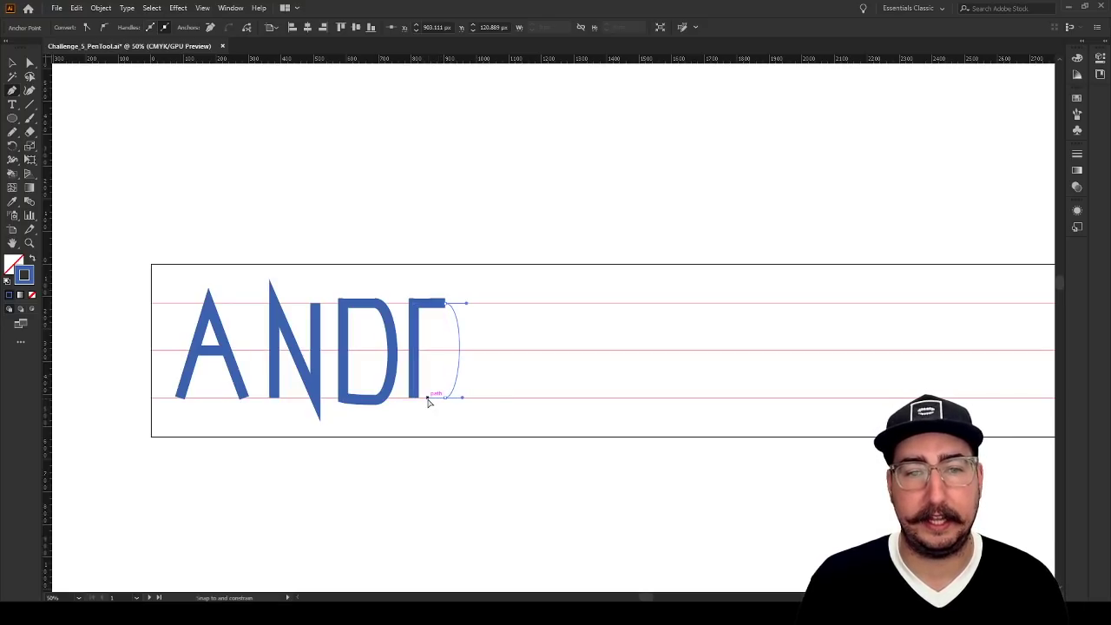
click(428, 400)
key(v)
click(537, 352)
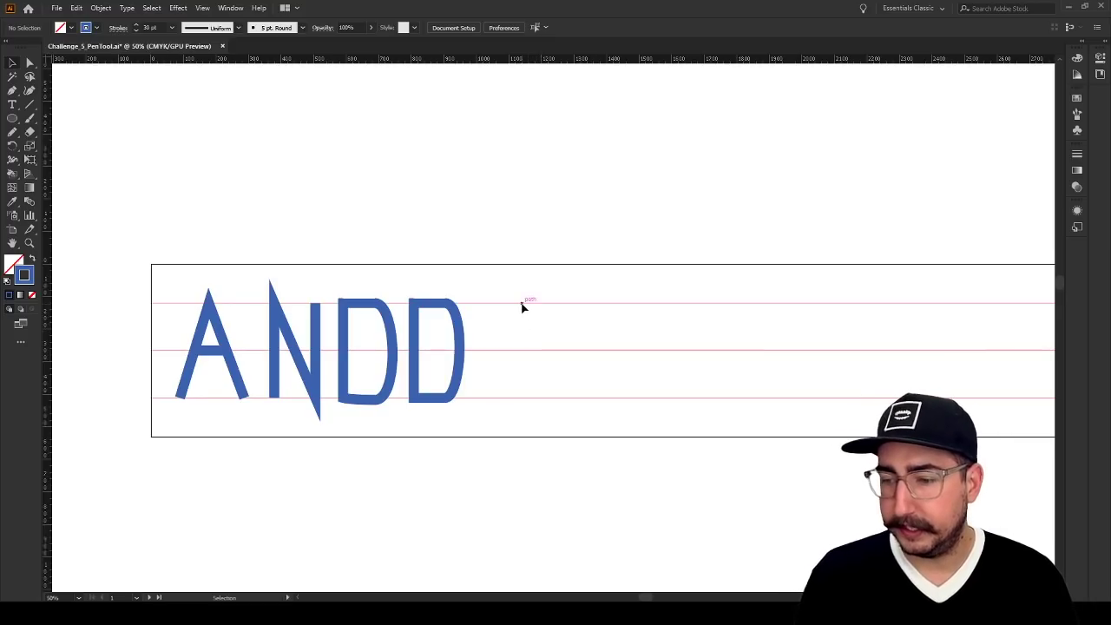
Draw a third closed D about 132 px wide, using a single curve anchor with vertical handles on the middle guideline
key(p)
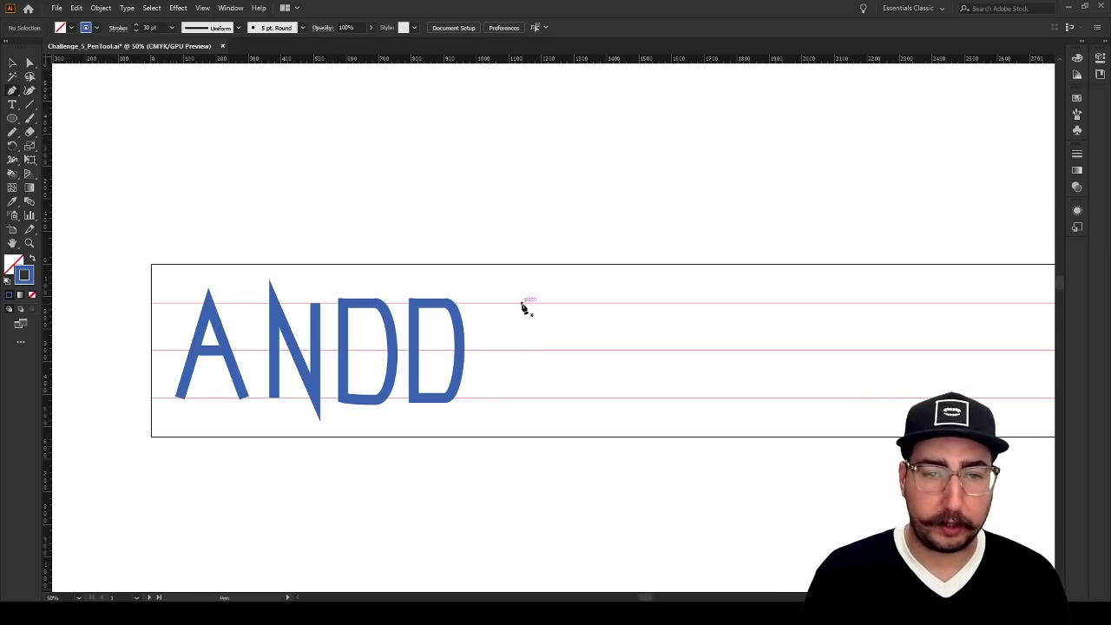
click(483, 396)
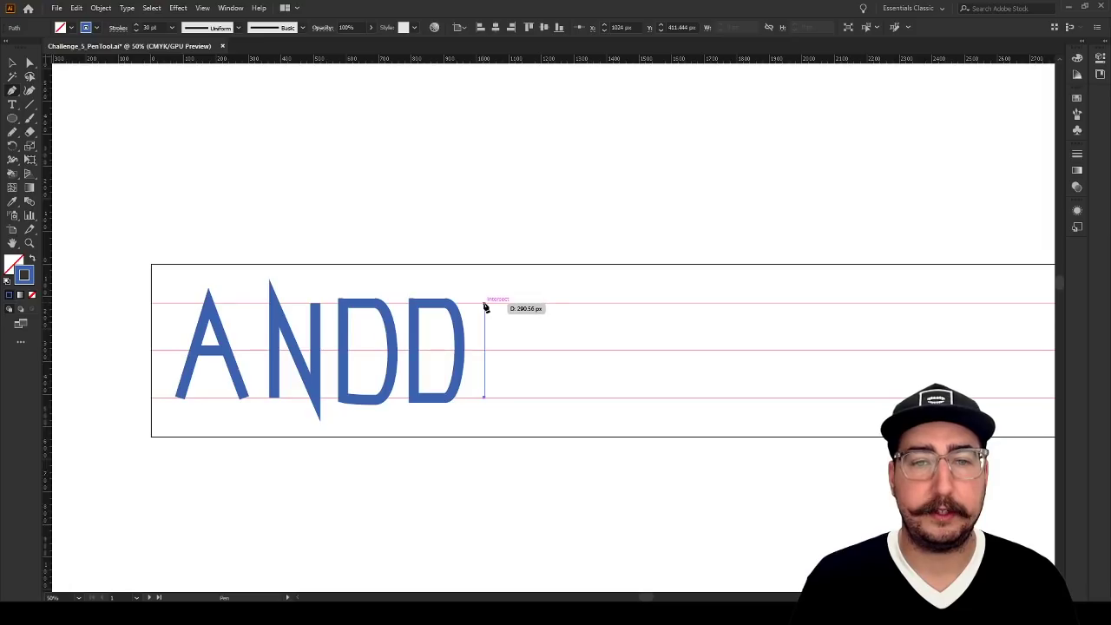
click(484, 304)
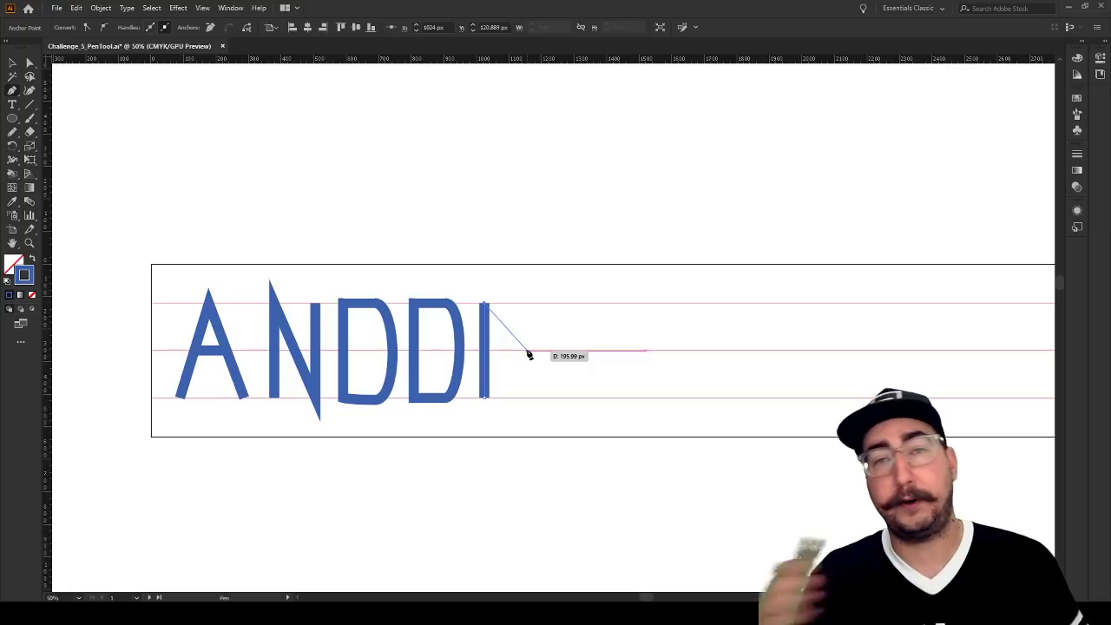
drag(528, 351, 525, 408)
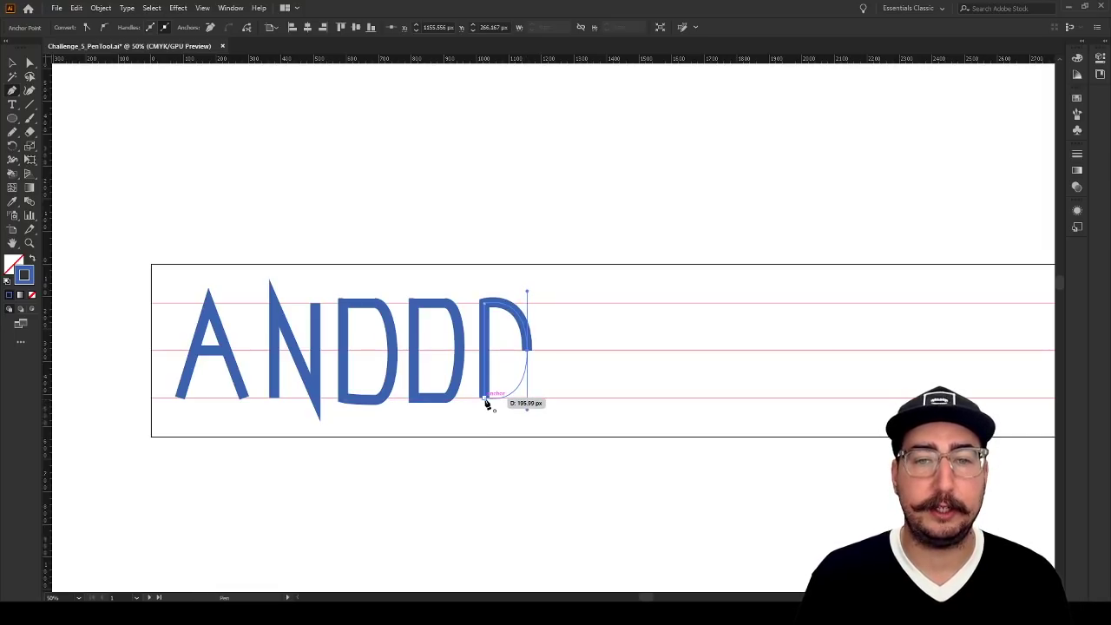
click(486, 402)
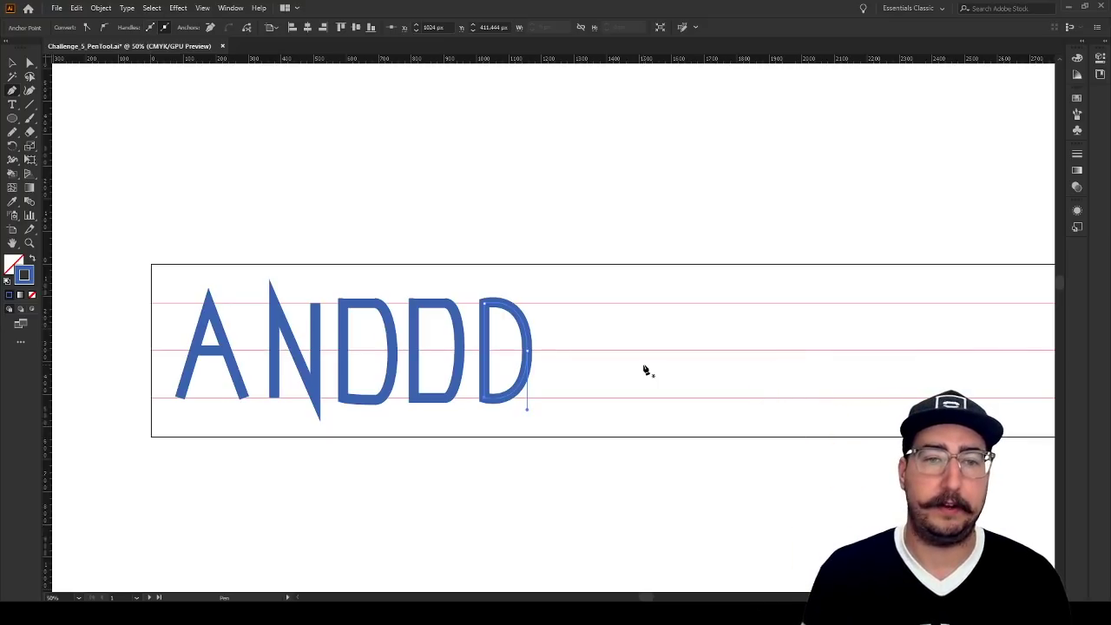
Delete the first two D's and move the remaining D horizontally about 439 px to sit beside the N
key(v)
drag(453, 264, 359, 440)
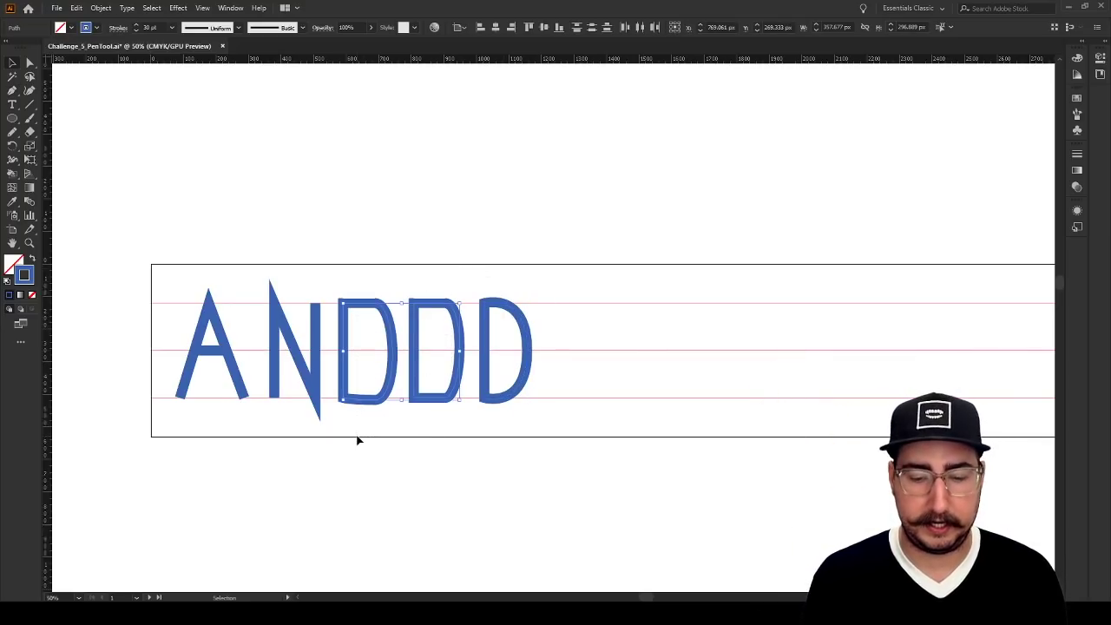
key(Delete)
drag(484, 334, 340, 335)
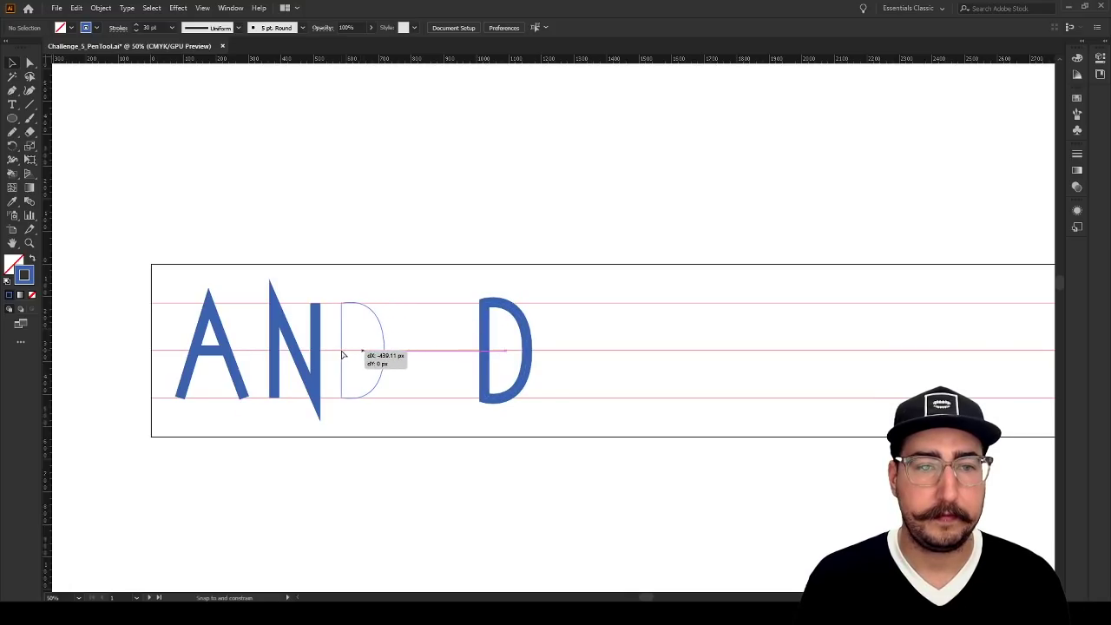
Draw the R's stem about 291 px tall and its upper bowl about 107 px wide, curving back to the stem near the middle guideline
key(p)
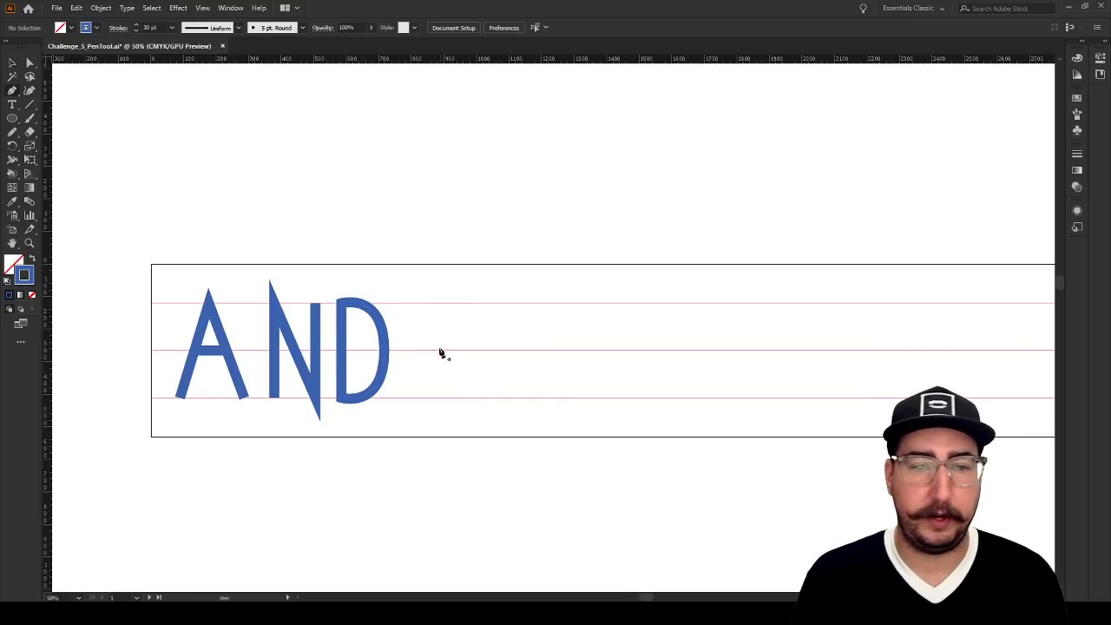
click(403, 397)
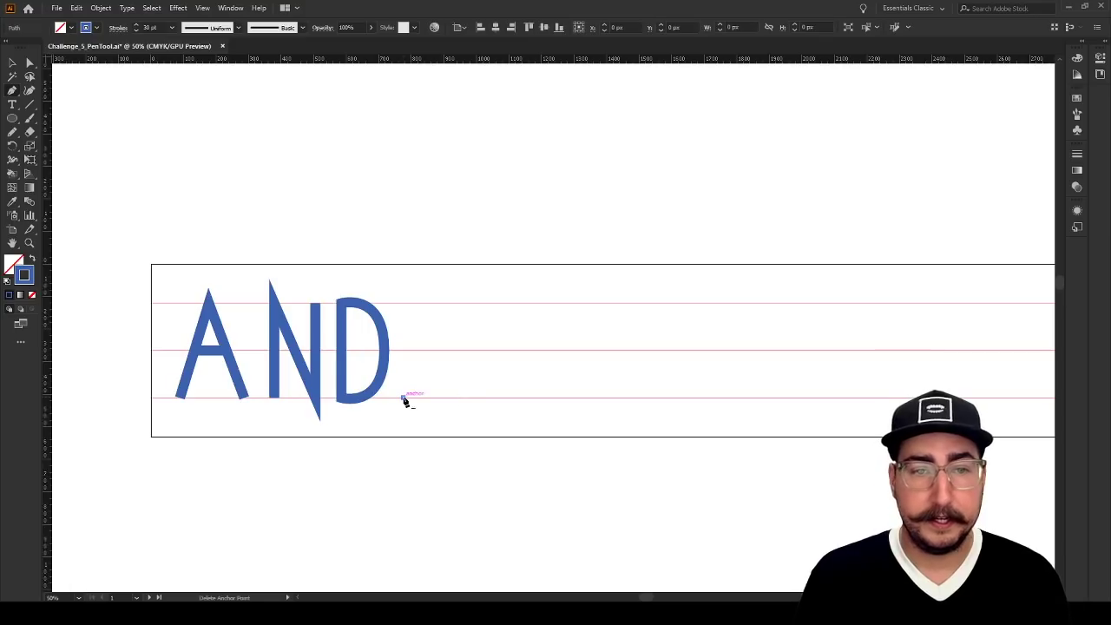
click(404, 302)
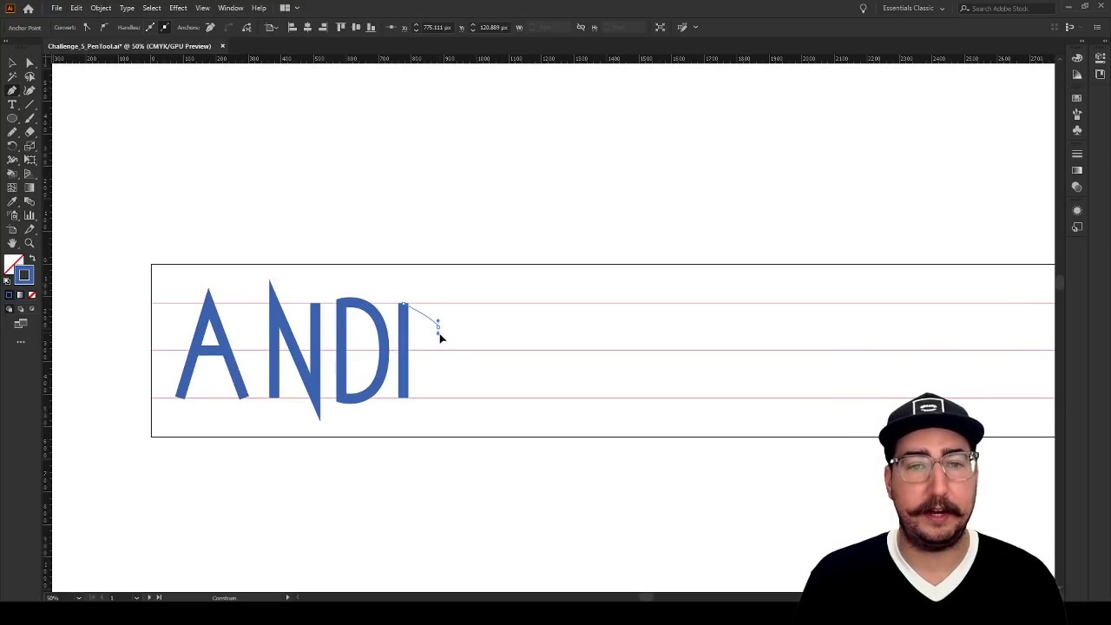
drag(439, 344, 440, 352)
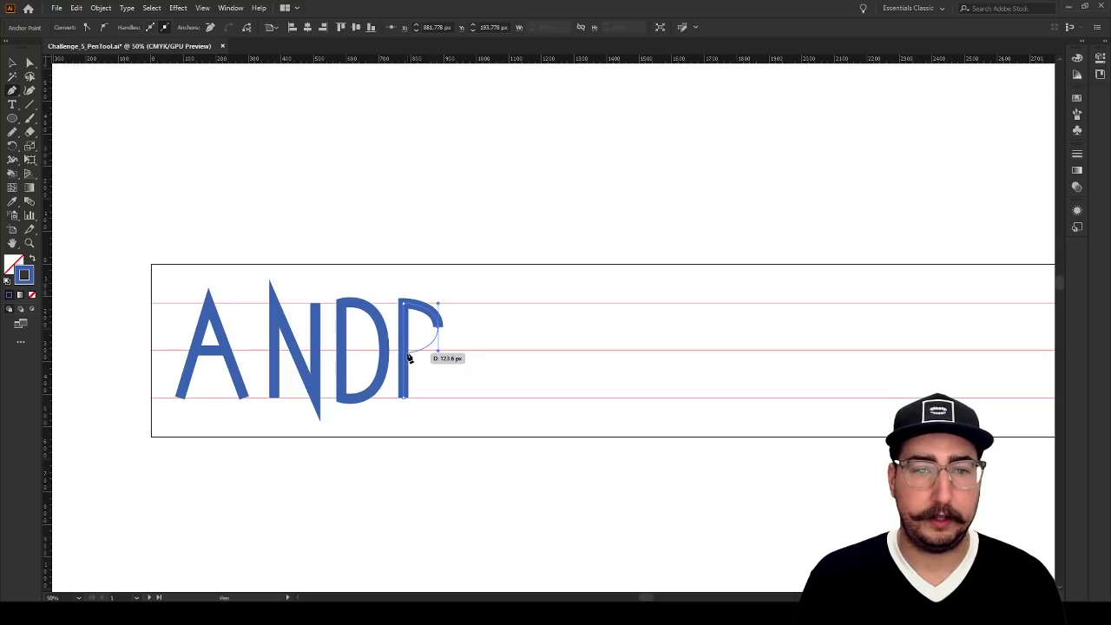
click(408, 352)
ctrl+click(472, 346)
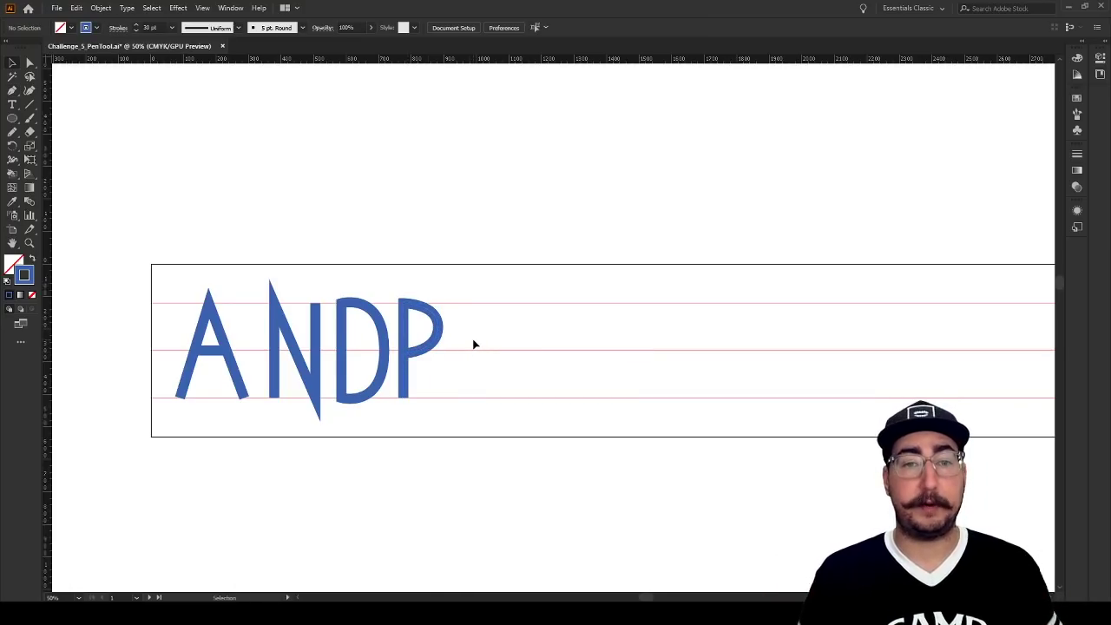
Draw the R's diagonal leg about 168 px long from the underside of the bowl to the lowest guideline
key(z)
click(430, 322)
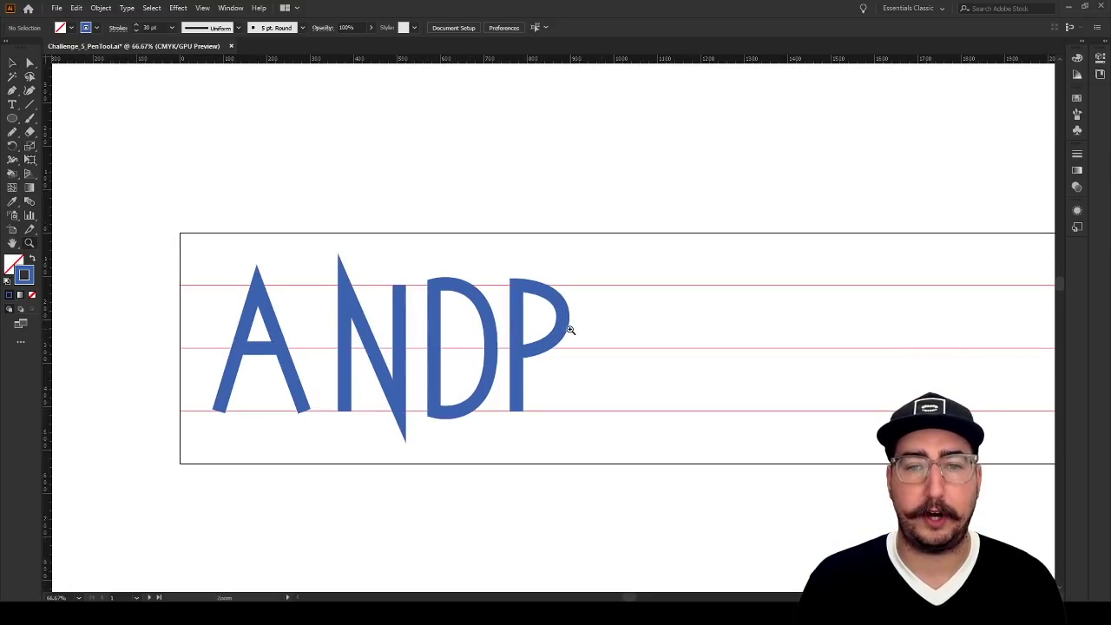
click(570, 330)
drag(555, 324, 501, 331)
key(p)
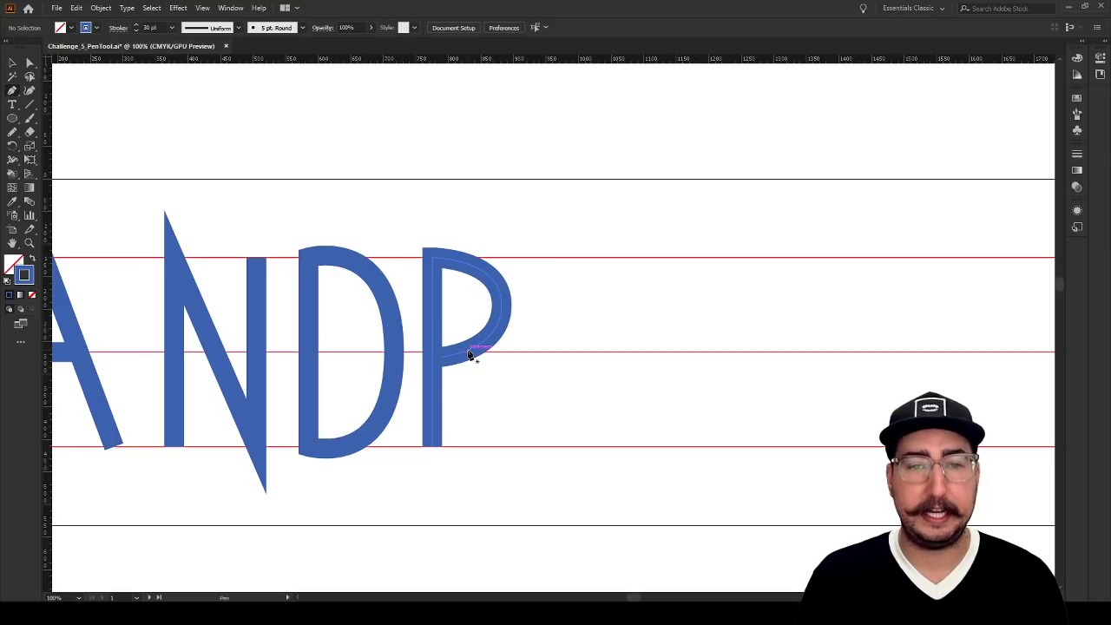
click(469, 354)
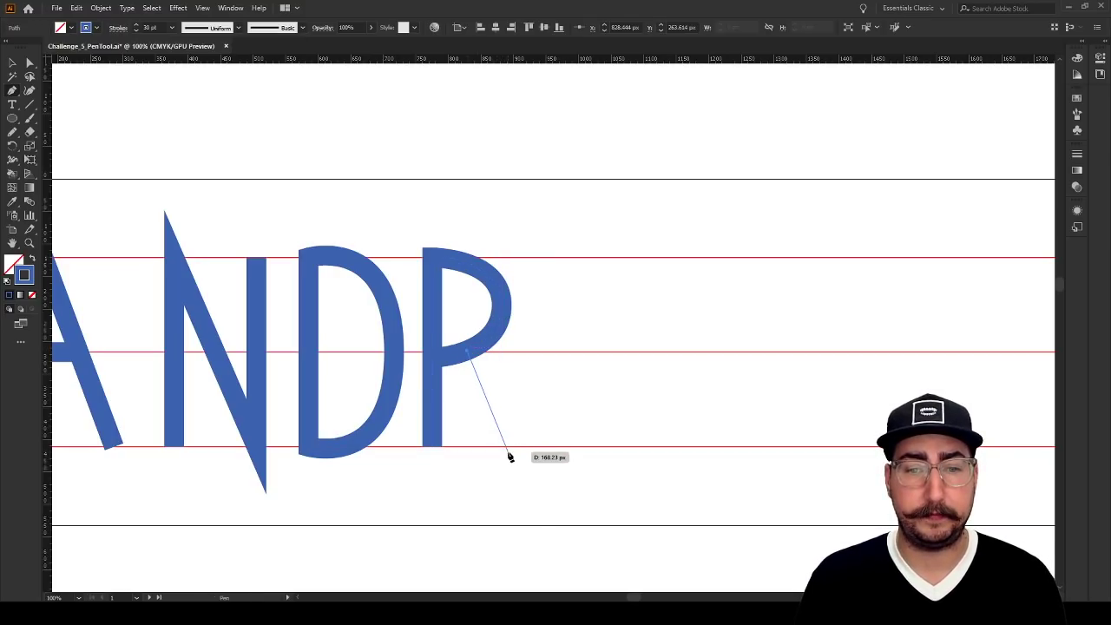
click(510, 452)
ctrl+click(526, 413)
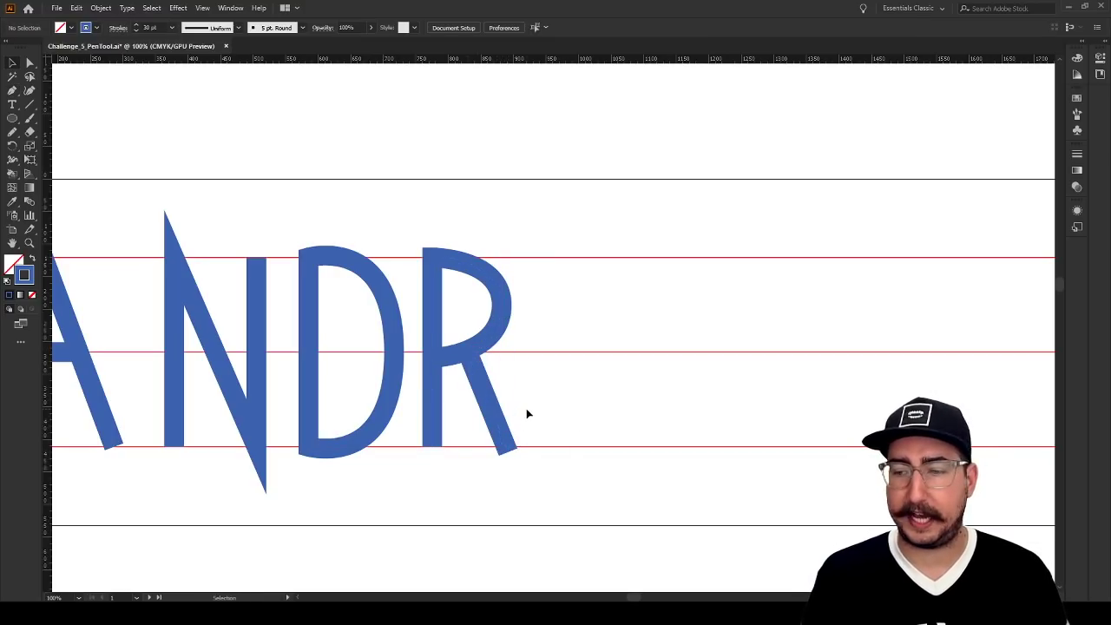
Adjust the curve of the R's bowl by lengthening the lower handle of its outermost anchor slightly and straightening it to vertical
key(a)
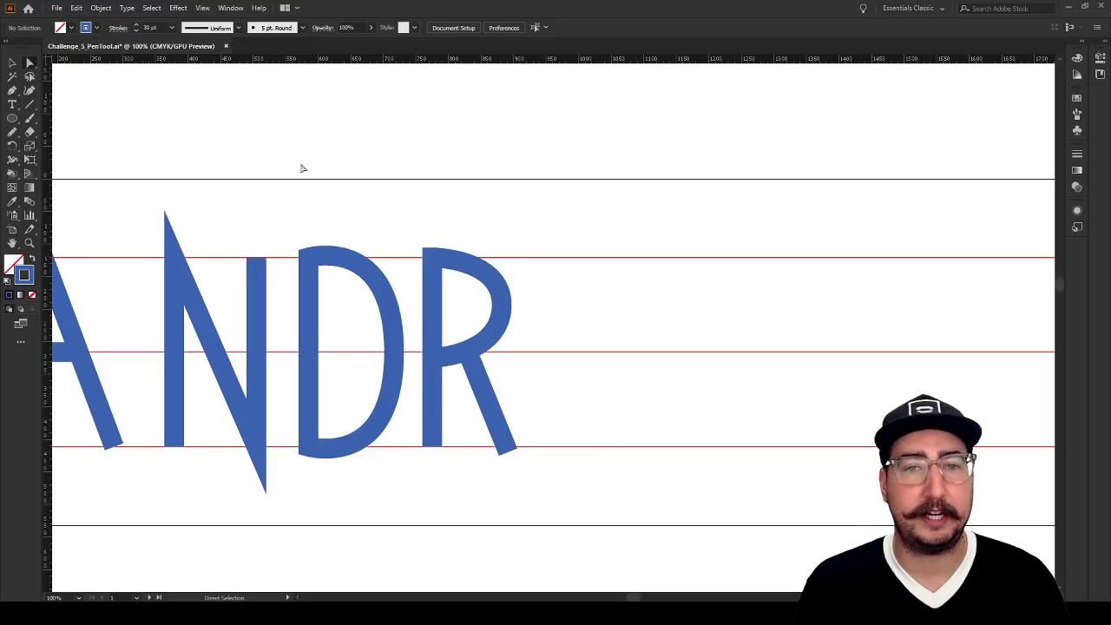
click(501, 308)
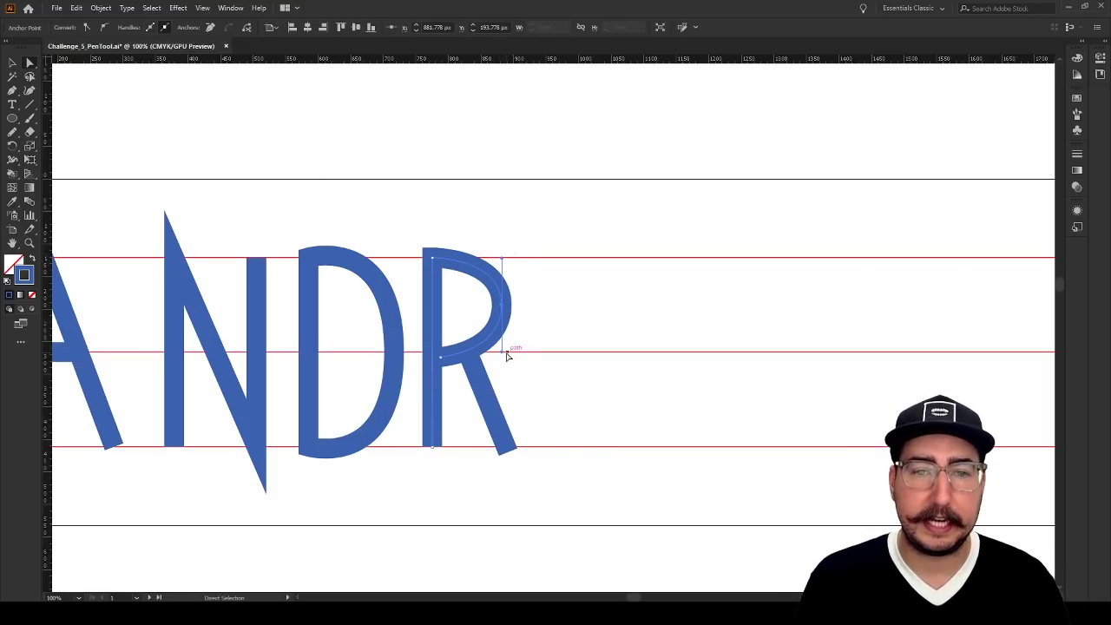
mouse_move(502, 353)
mouse_down()
mouse_move(508, 367)
mouse_move(639, 298)
mouse_move(538, 460)
mouse_move(548, 301)
mouse_move(629, 385)
mouse_move(497, 371)
mouse_up()
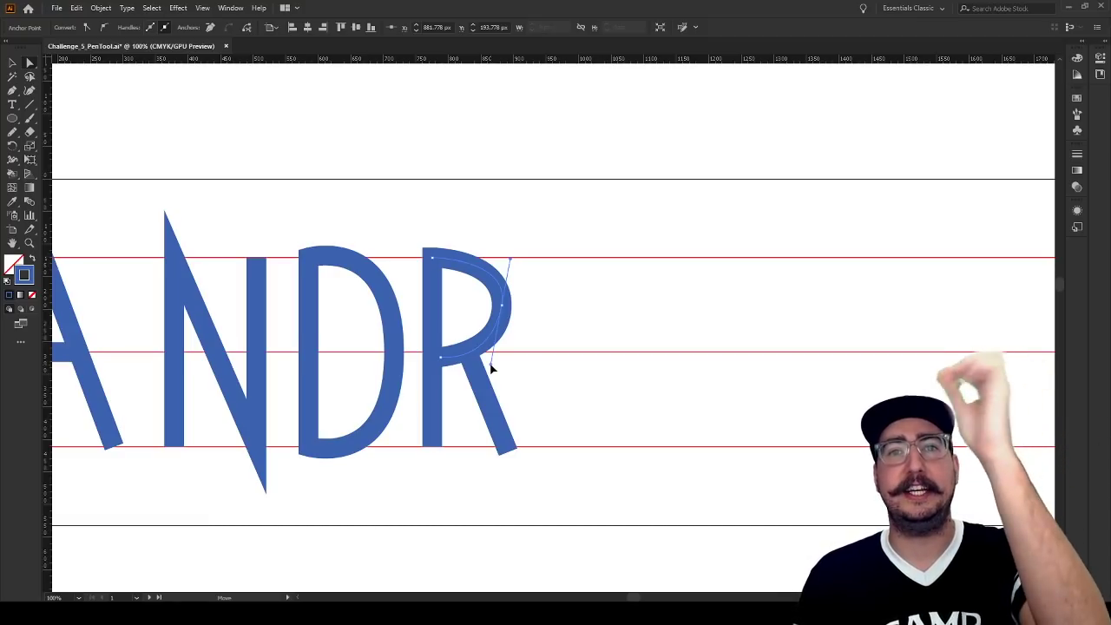
mouse_move(491, 369)
mouse_down()
mouse_move(529, 353)
mouse_move(523, 263)
mouse_move(550, 353)
mouse_move(492, 368)
mouse_move(545, 365)
mouse_move(508, 355)
mouse_move(513, 446)
mouse_move(508, 397)
mouse_move(504, 446)
mouse_move(508, 345)
mouse_move(506, 359)
mouse_up()
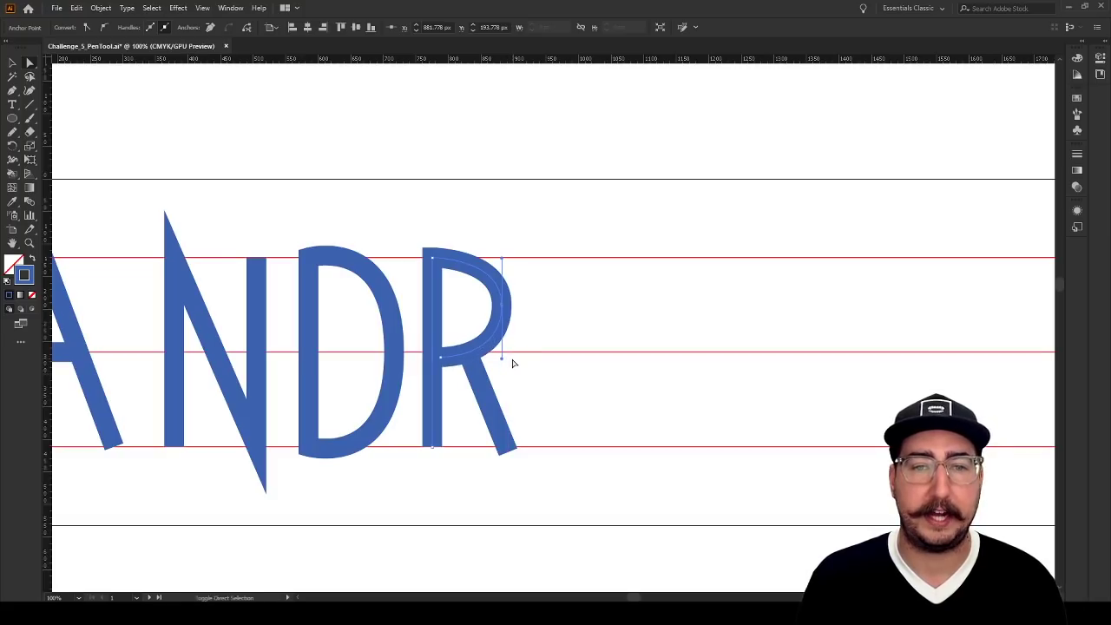
Change the stroke colour of the whole R, including its diagonal leg, from the swatches to magenta
key(v)
mouse_move(555, 205)
mouse_down()
mouse_move(451, 452)
mouse_move(424, 482)
mouse_up()
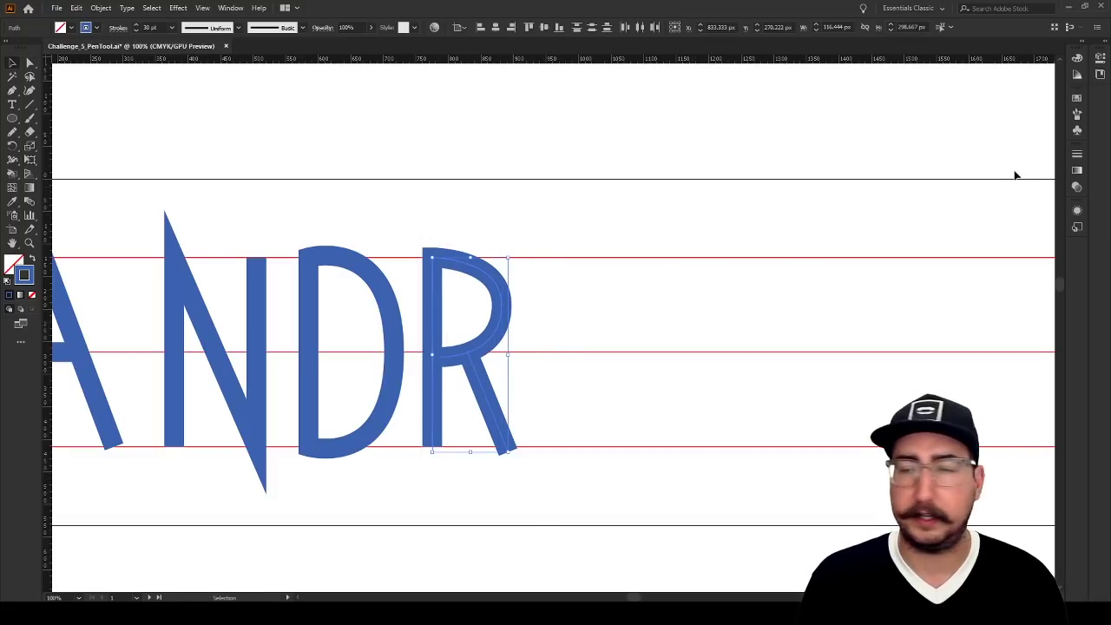
click(1009, 132)
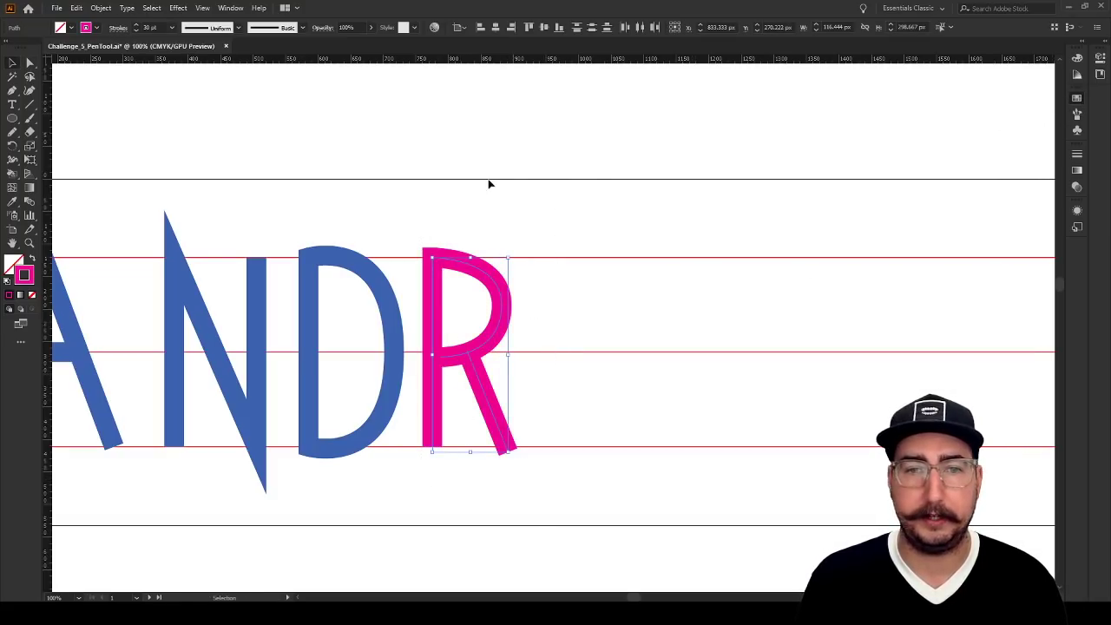
click(482, 183)
Reshape the R's bowl by pulling new, slightly longer, equal vertical handles from its outermost anchor with the Anchor Point tool
key(z)
click(481, 329)
key(a)
click(586, 294)
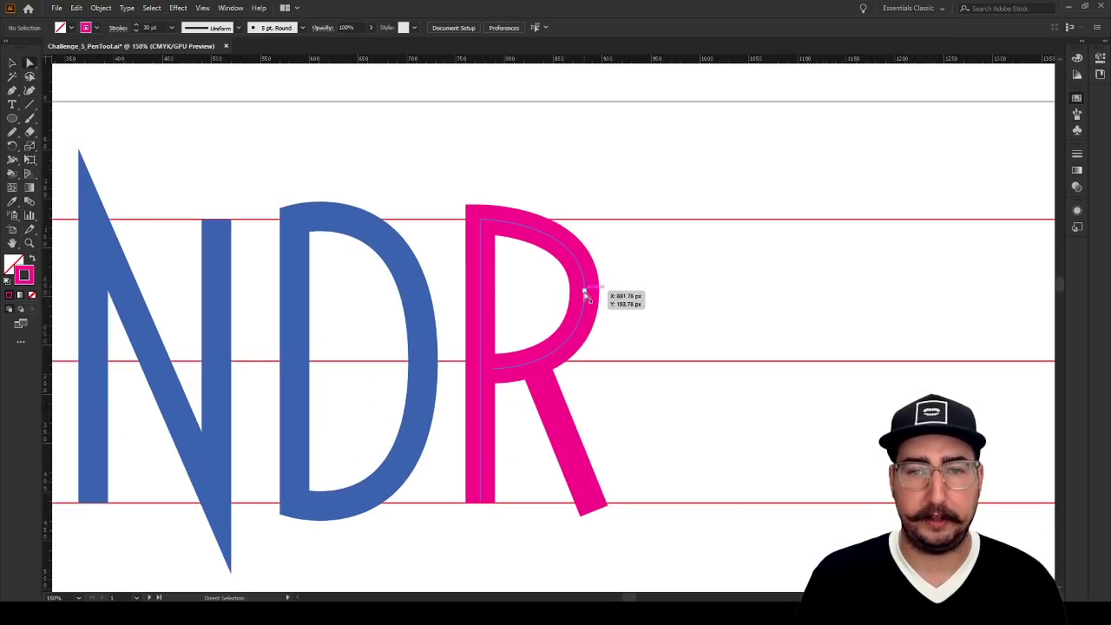
scroll(585, 296, right, 3)
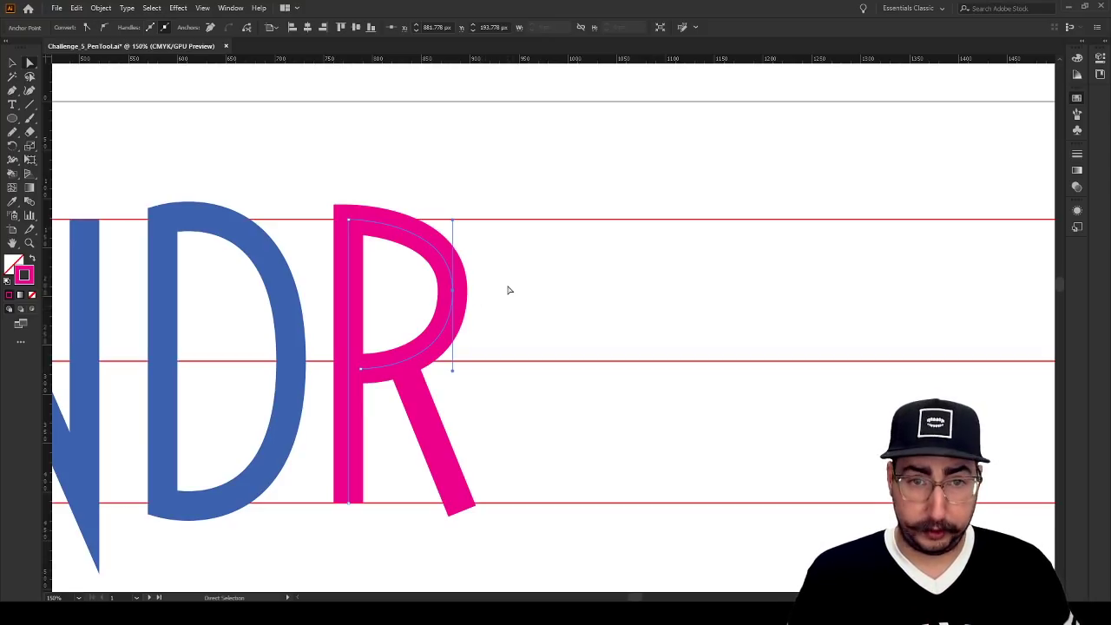
key(shift+c)
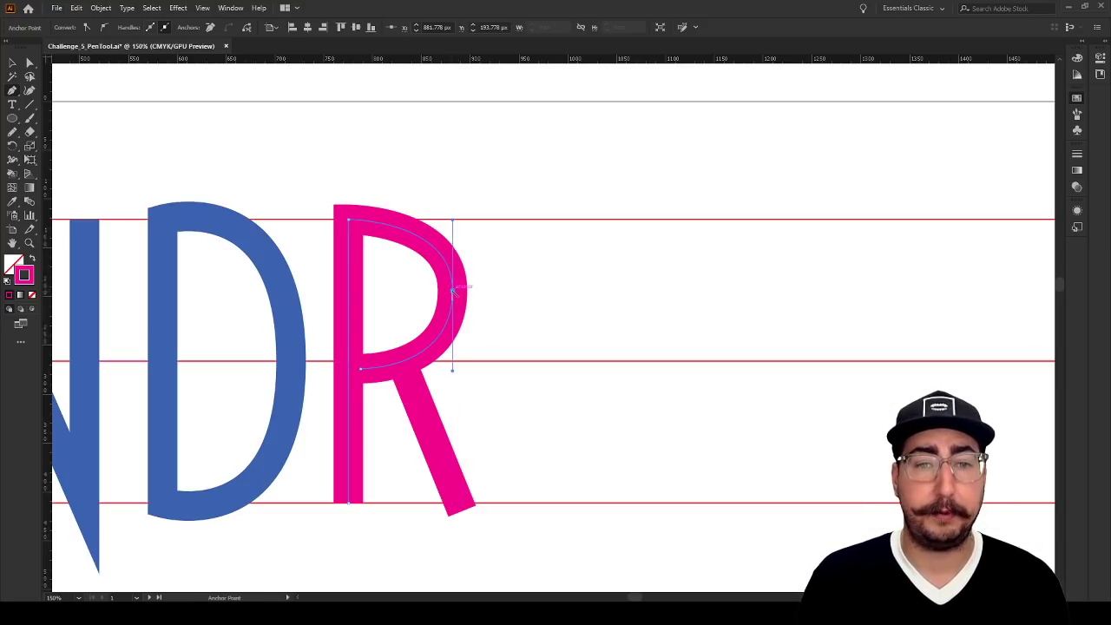
drag(454, 291, 454, 377)
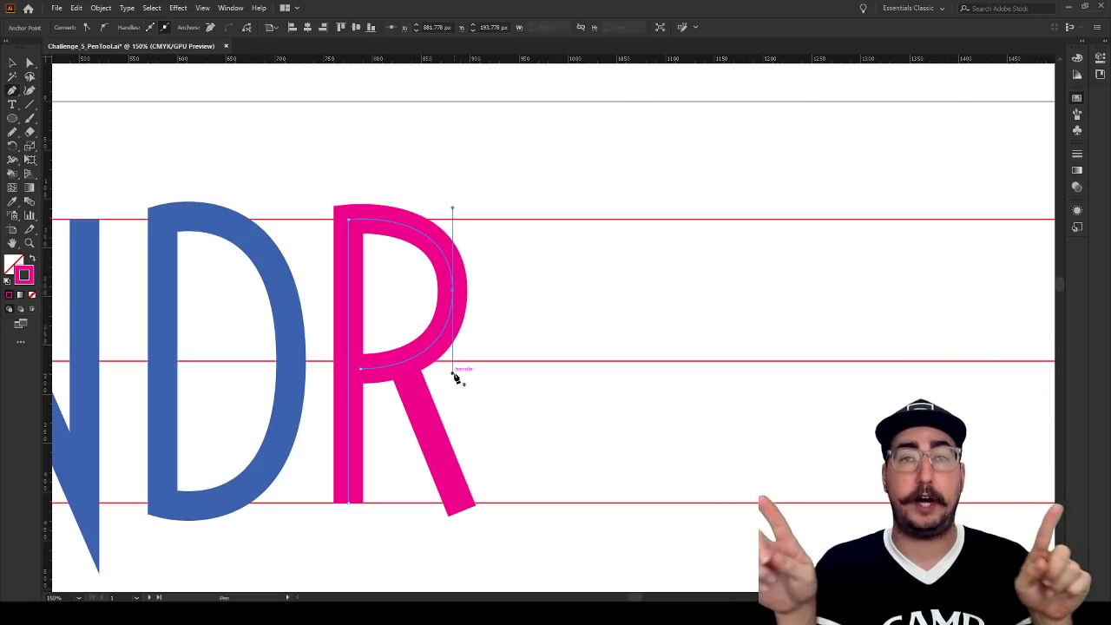
key(v)
click(540, 299)
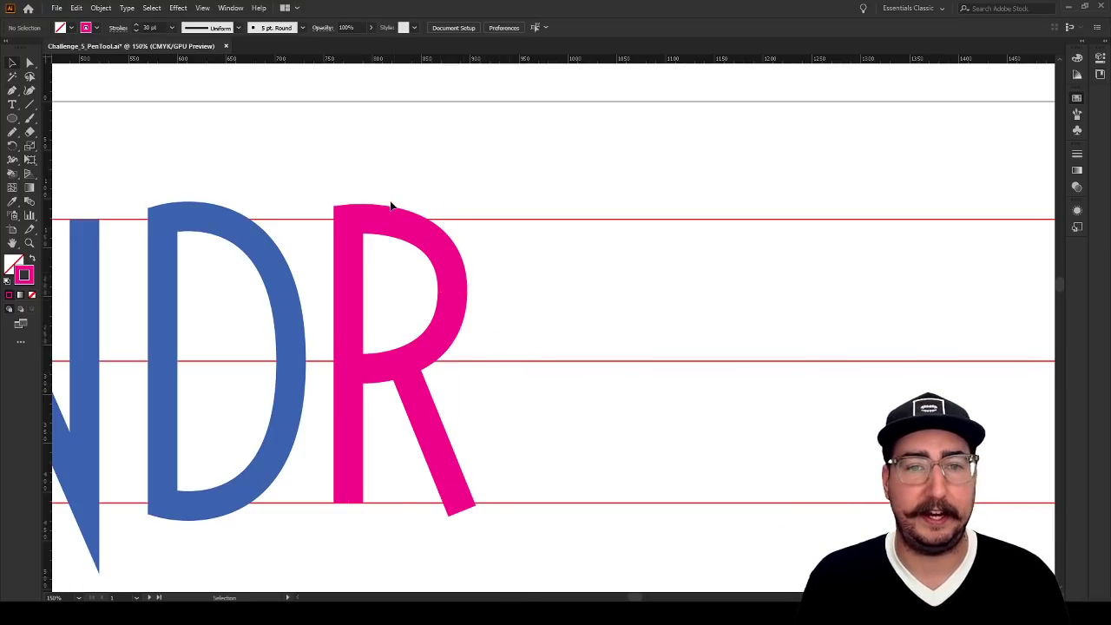
Try moving the outermost anchor of the D's curve horizontally inward and undo the move
key(a)
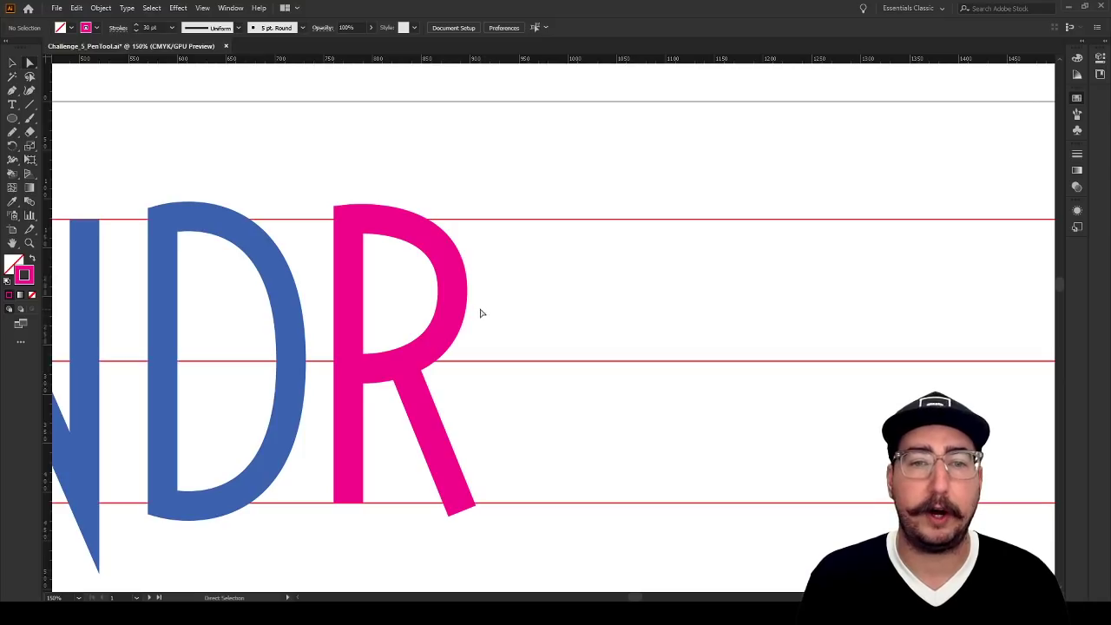
click(290, 341)
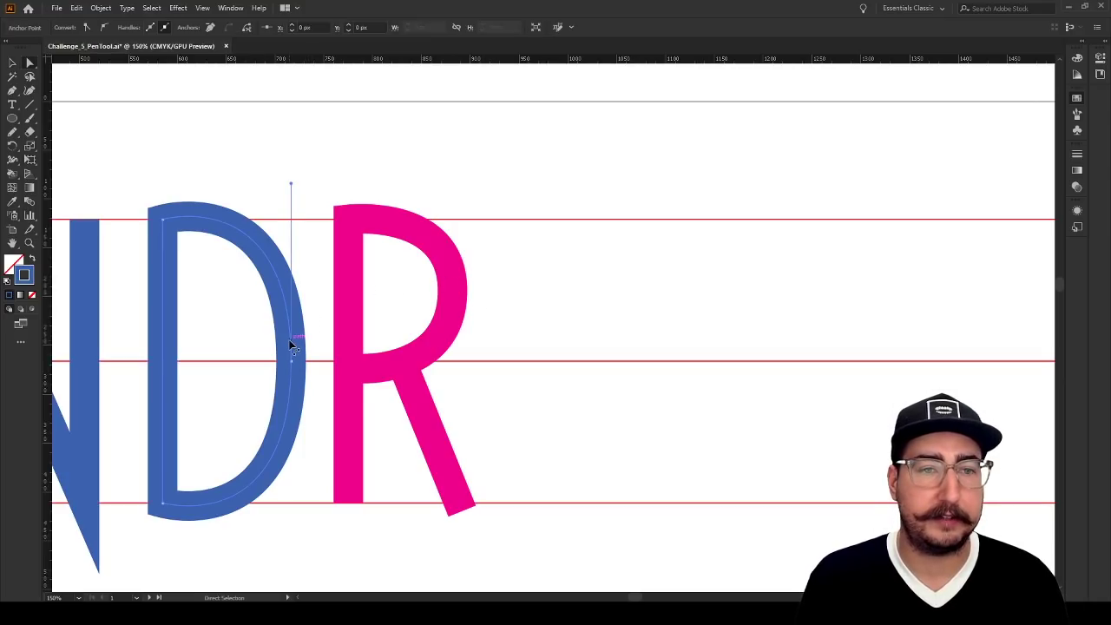
drag(291, 365, 248, 366)
key(ctrl+z)
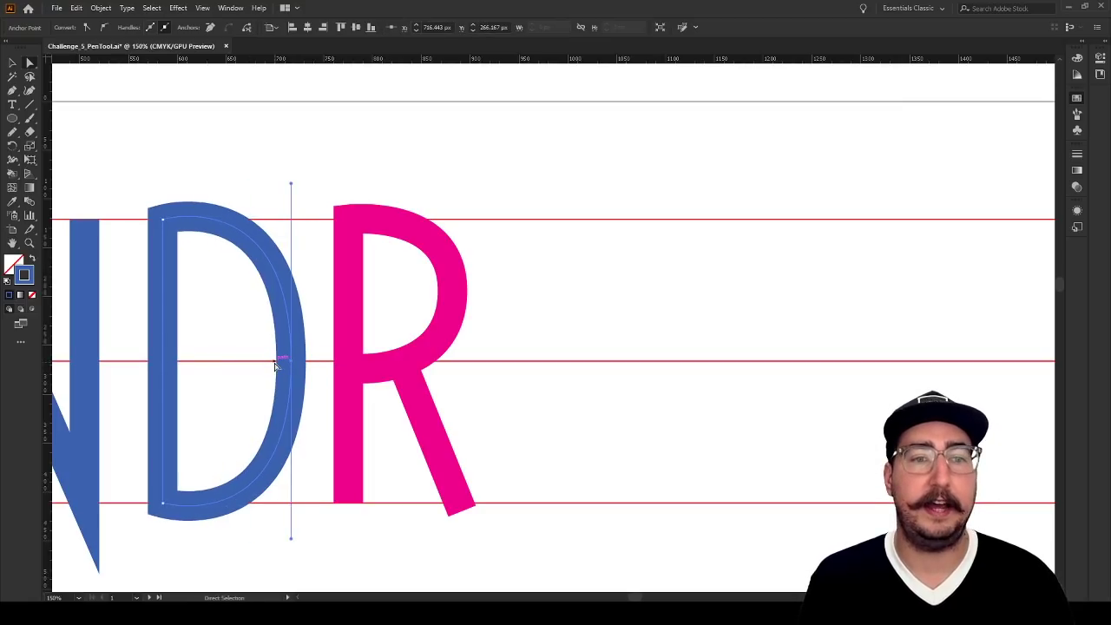
click(558, 262)
Draw the E's stem about 291 px tall beside the R, with upper and lower arms about 56 px long
drag(557, 273, 417, 236)
key(p)
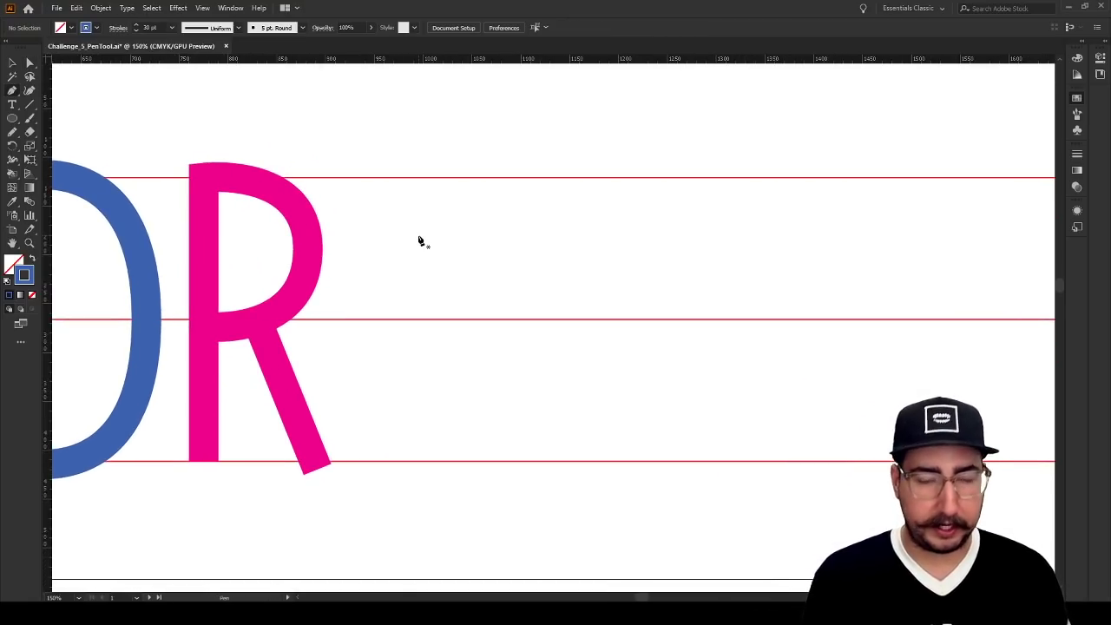
click(415, 460)
click(360, 460)
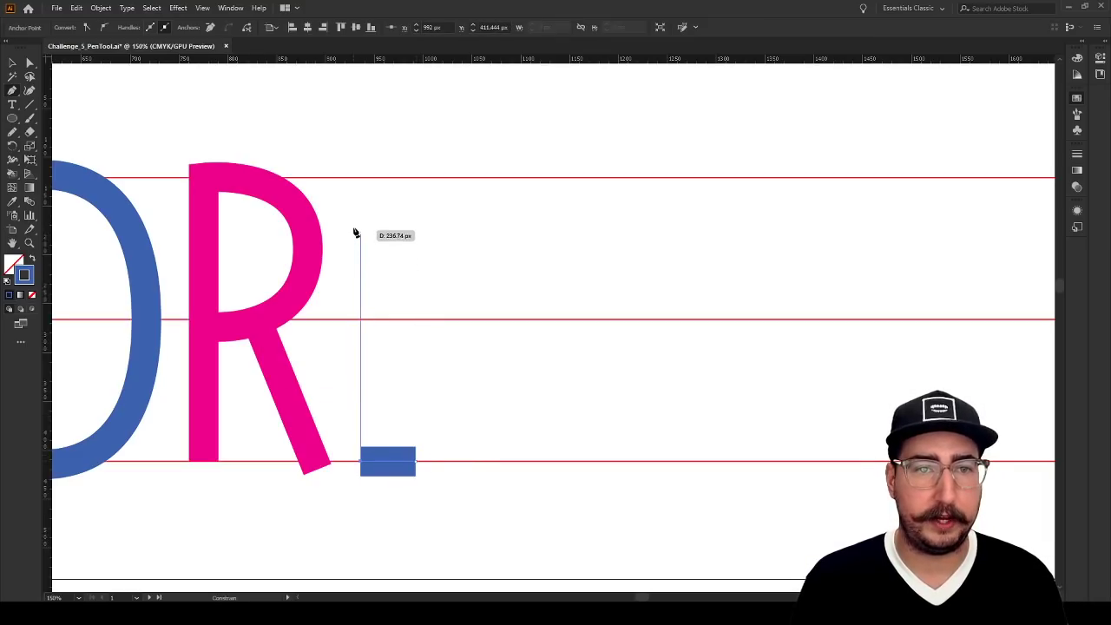
click(361, 178)
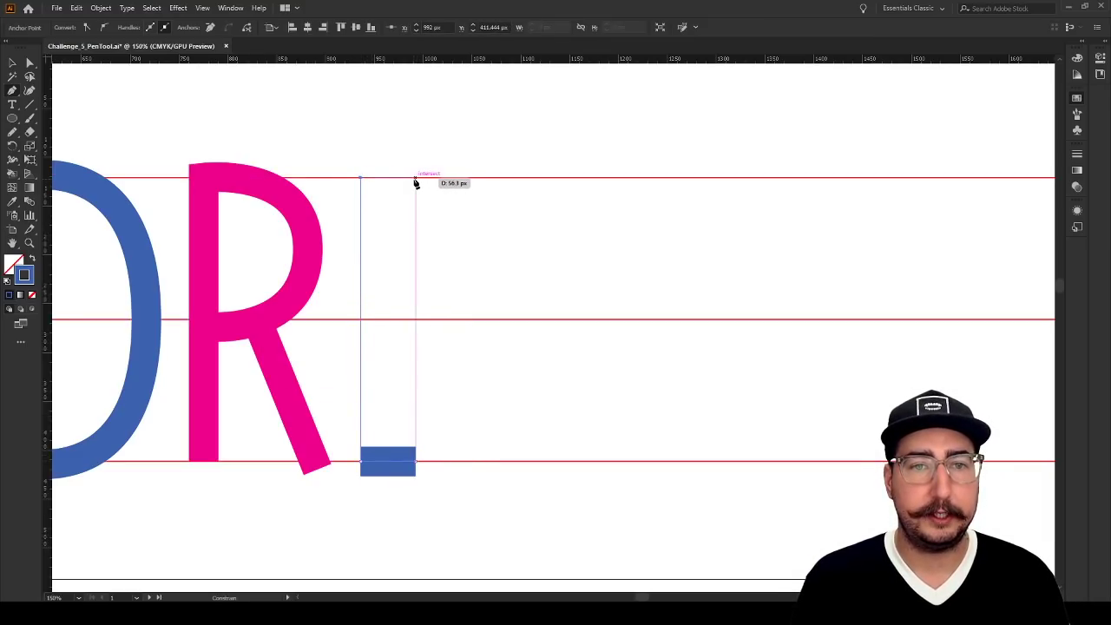
shift+click(416, 178)
key(v)
click(488, 269)
Extend the E's upper and lower arms by nudging both end anchors outward about 40 px
key(a)
drag(455, 153, 394, 515)
key(shift+Right)
key(shift+Right)
key(shift+Right)
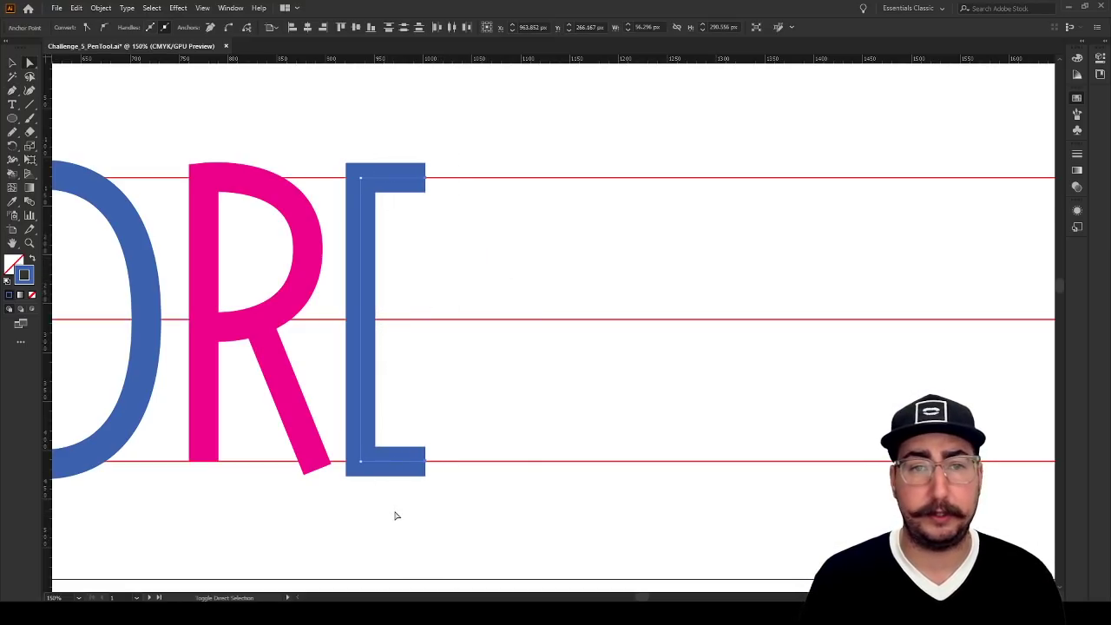
key(v)
click(448, 368)
Draw the E's middle arm along the middle guideline, starting on the stem and ending short of the other two arms
key(p)
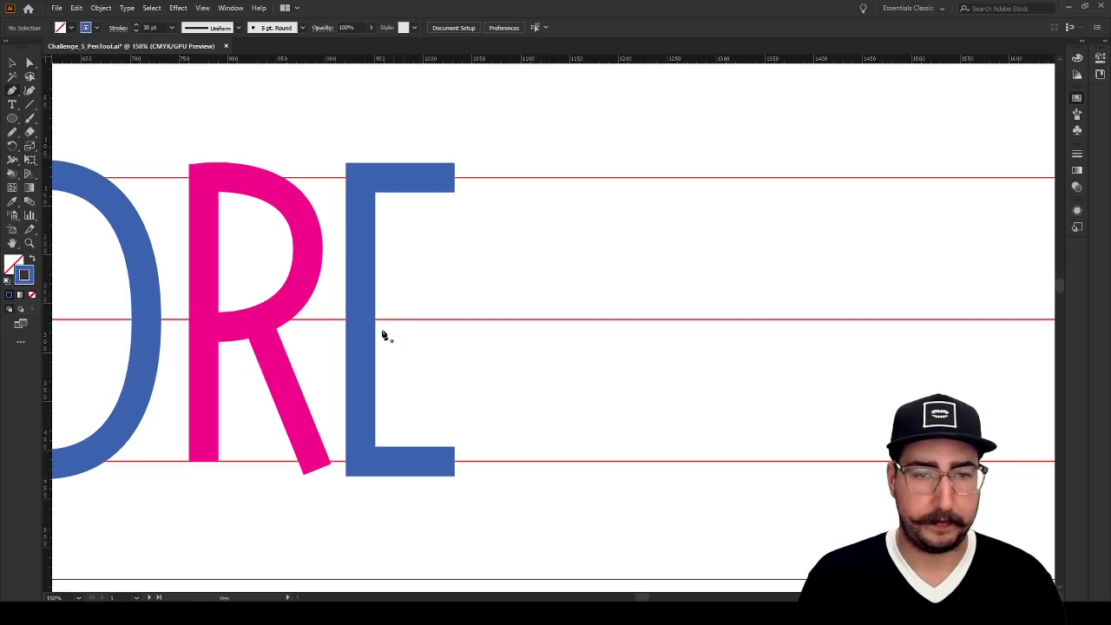
click(367, 321)
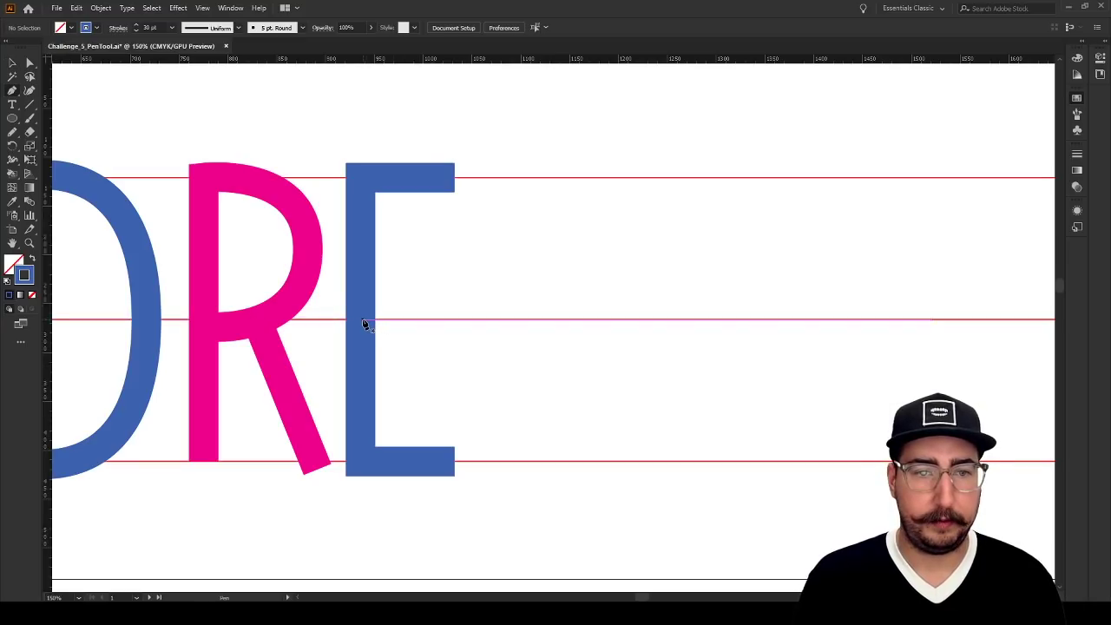
click(425, 320)
ctrl+click(494, 295)
Draw two separate zigzag practice paths beyond the E, ending the first before starting the second, and delete both
scroll(481, 355, up, 5)
scroll(481, 355, right, 4)
click(314, 228)
click(578, 272)
click(446, 402)
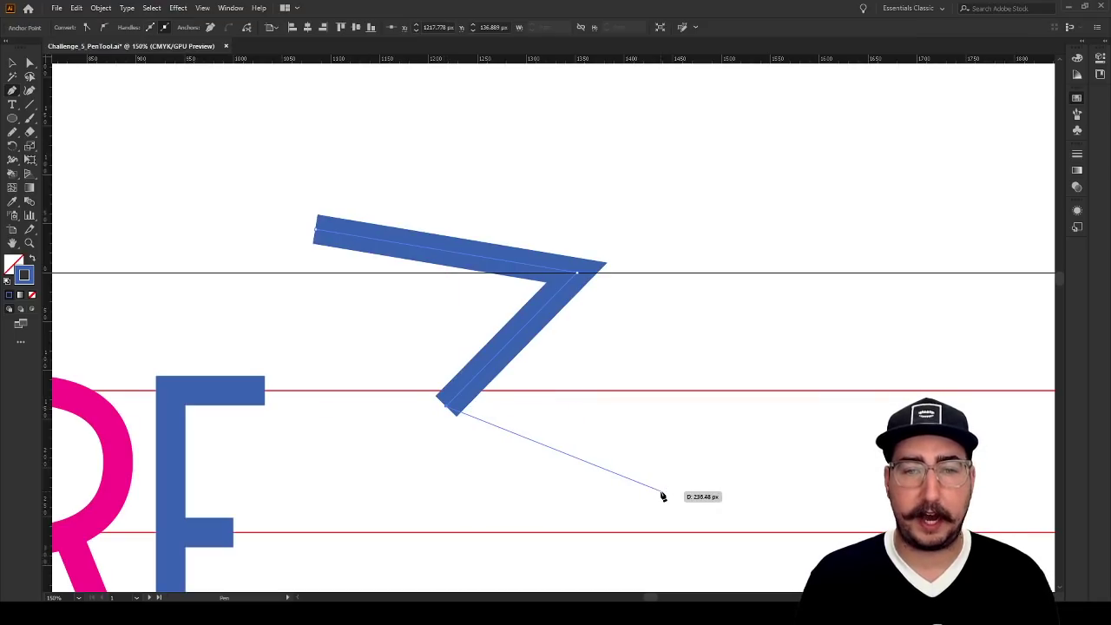
key(Escape)
click(695, 178)
click(712, 322)
click(587, 387)
click(826, 459)
key(v)
drag(778, 209, 448, 487)
key(Delete)
Draw a W about 252 px wide beside the E between the outer red guidelines, with its inner peak on the middle guideline
key(z)
alt+click(411, 390)
drag(480, 369, 487, 310)
key(p)
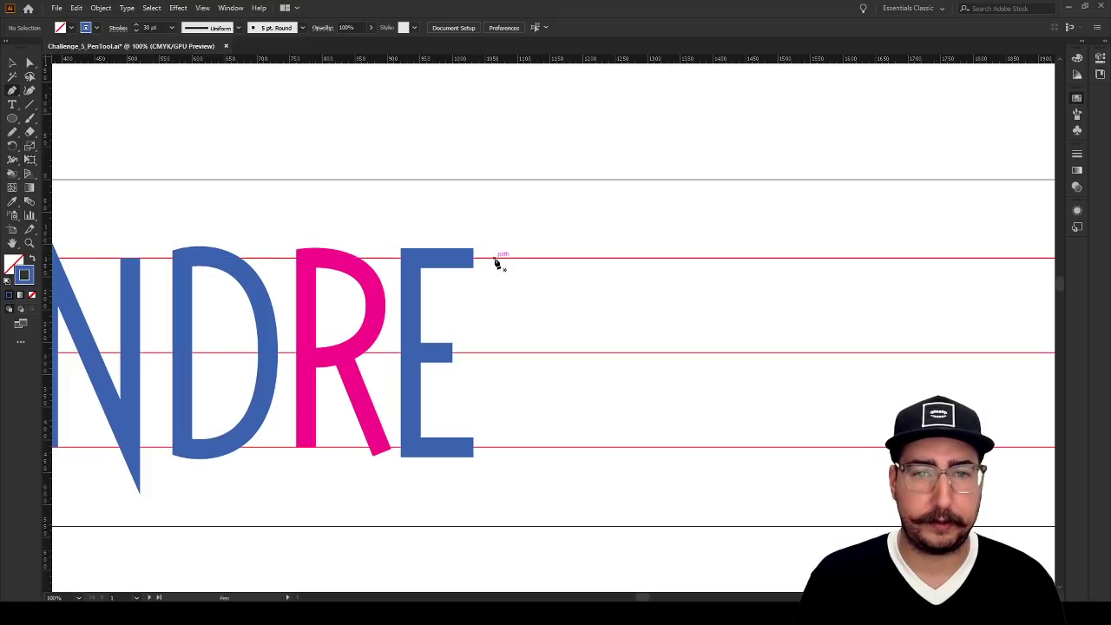
click(495, 259)
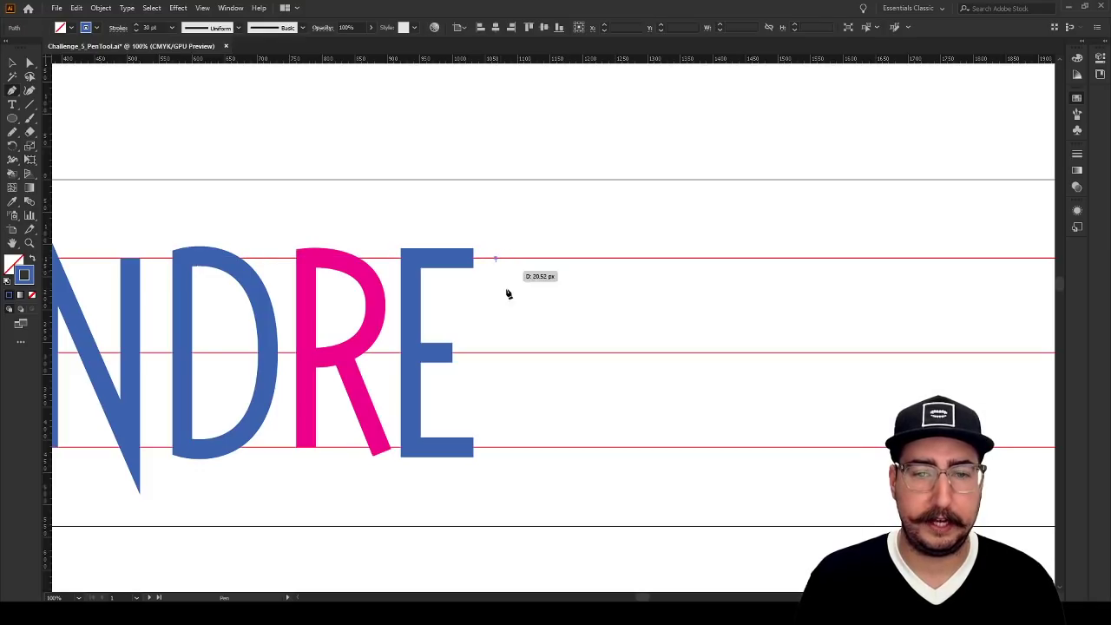
click(539, 448)
click(575, 355)
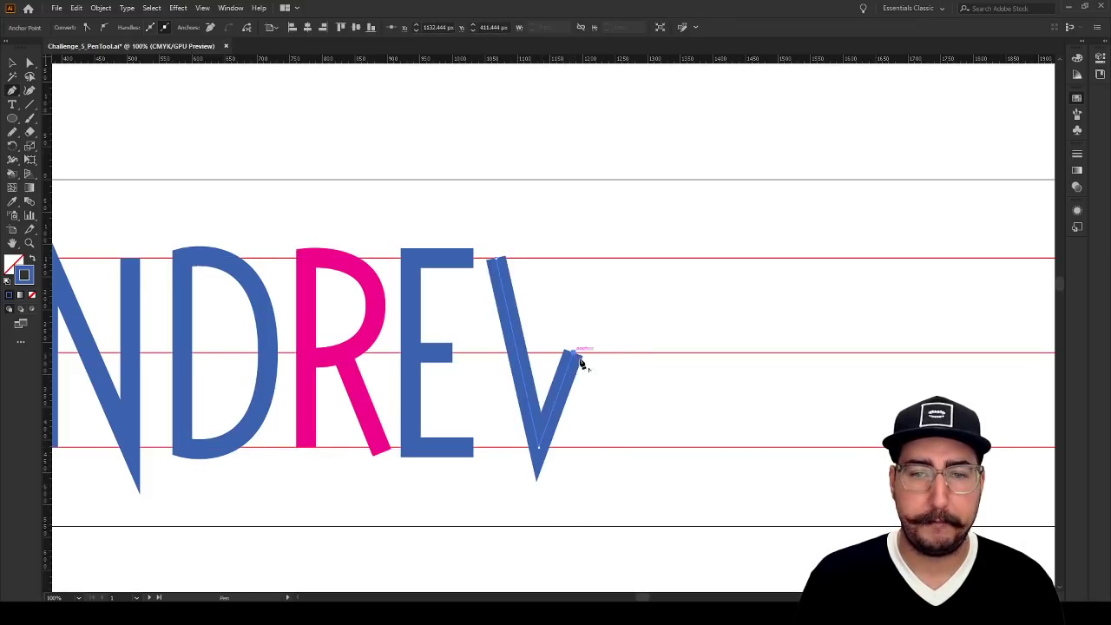
click(620, 448)
click(663, 258)
key(v)
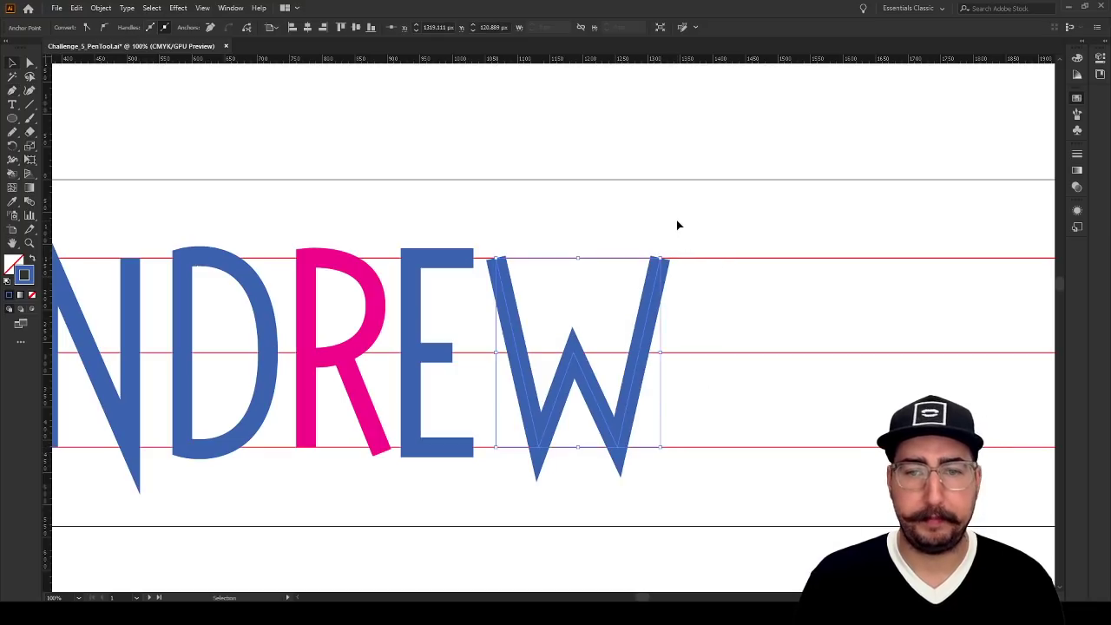
click(678, 226)
Delete only the second diagonal leg of the A, keeping its first leg and crossbar
key(z)
alt+click(466, 334)
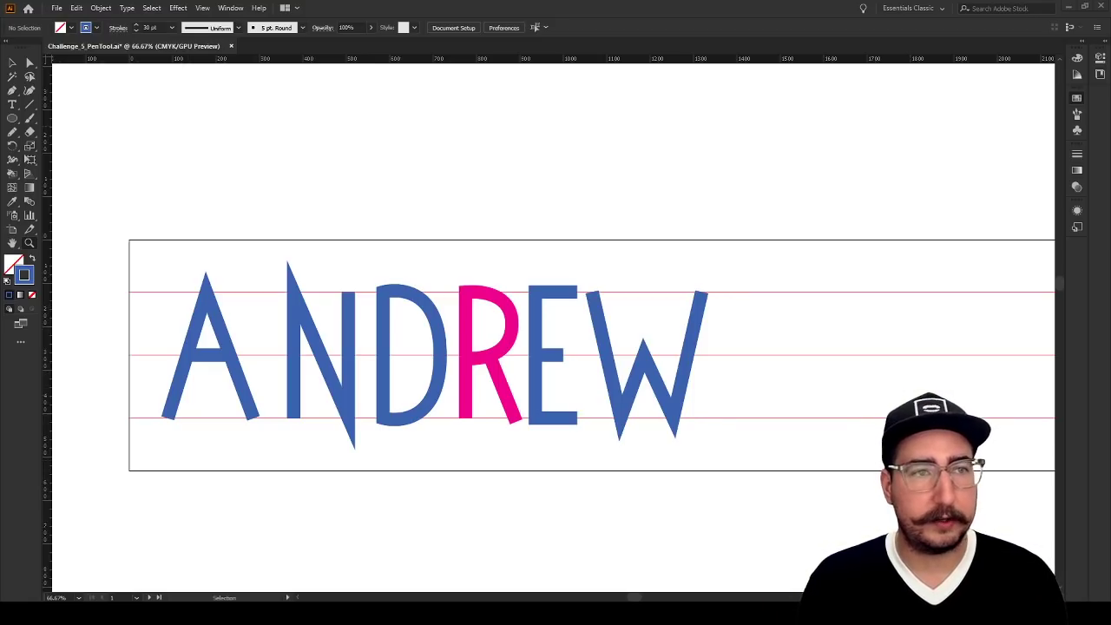
click(31, 63)
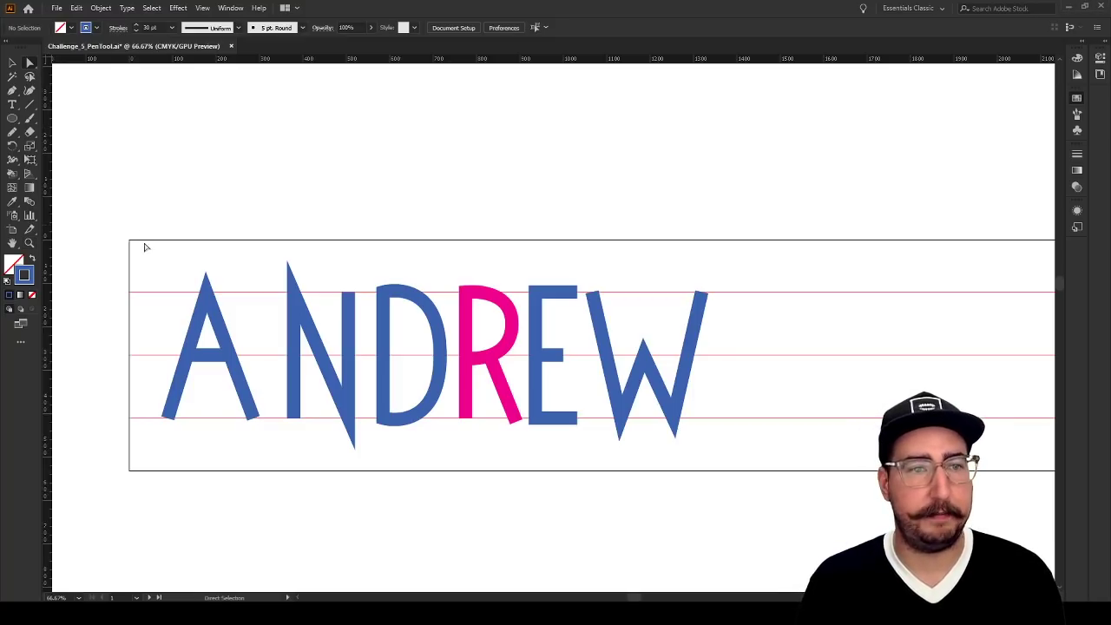
drag(256, 425, 255, 420)
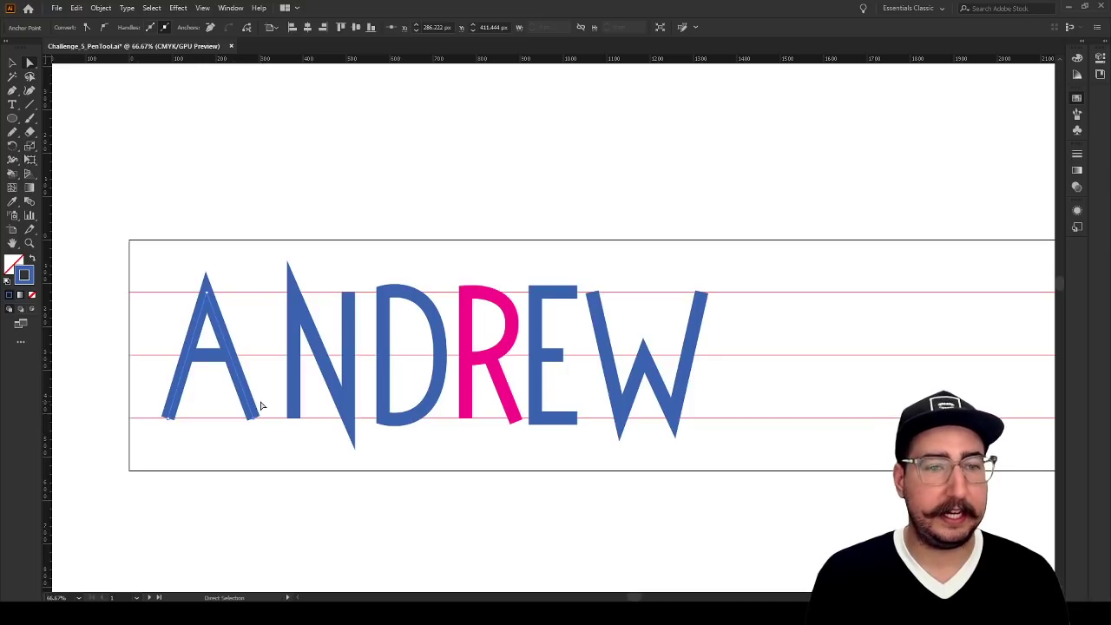
key(Delete)
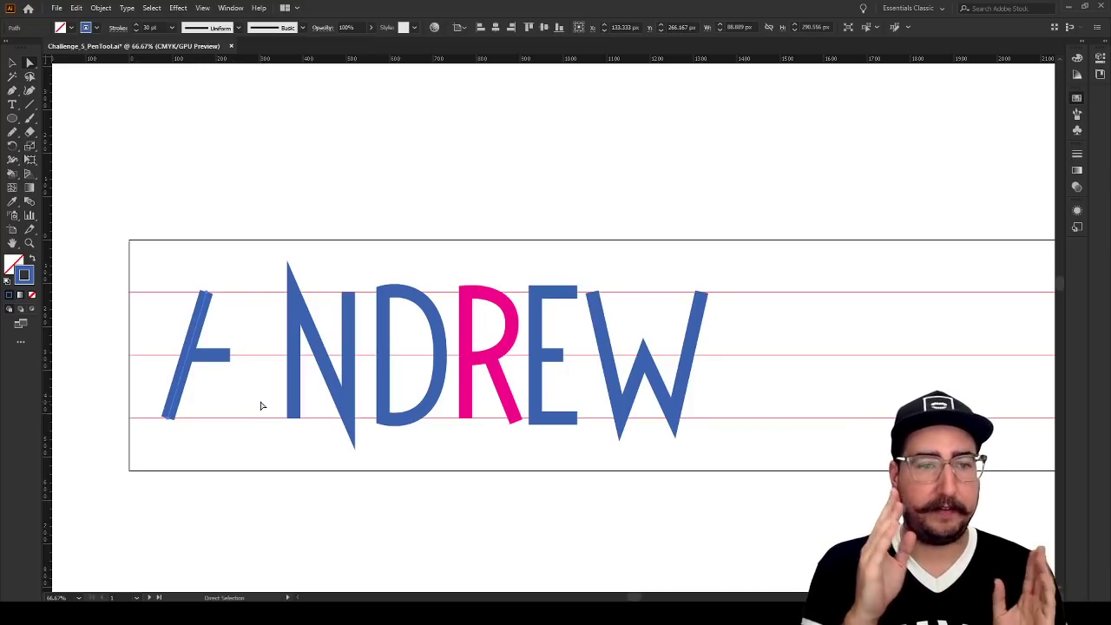
Create a mirrored copy of the A's remaining diagonal leg, reflected across a vertical axis
key(v)
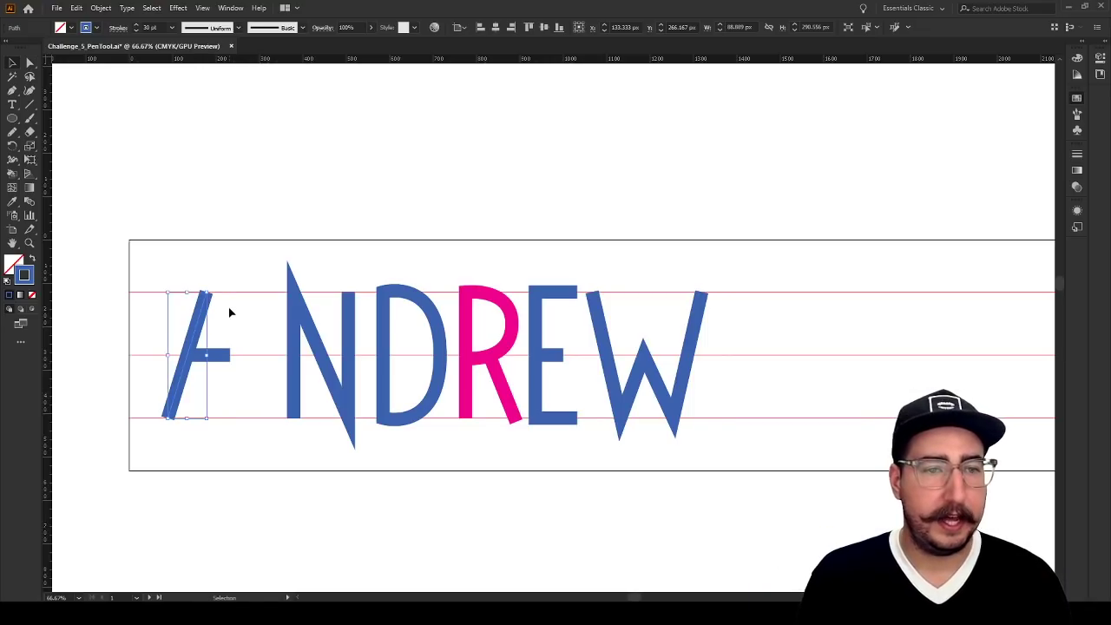
click(227, 314)
click(199, 323)
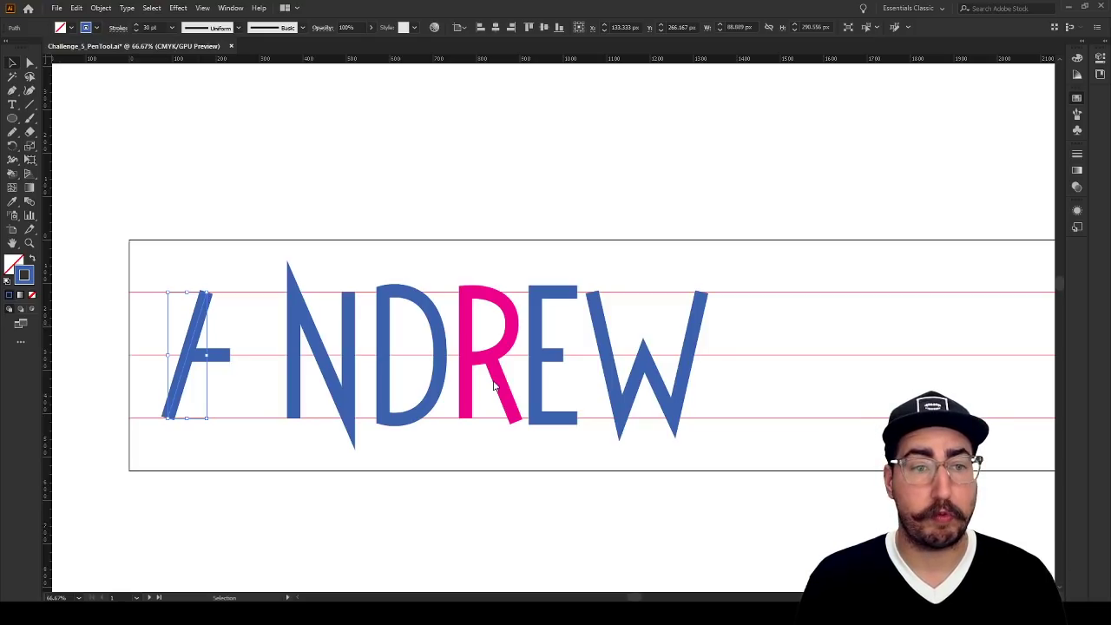
key(z)
click(251, 332)
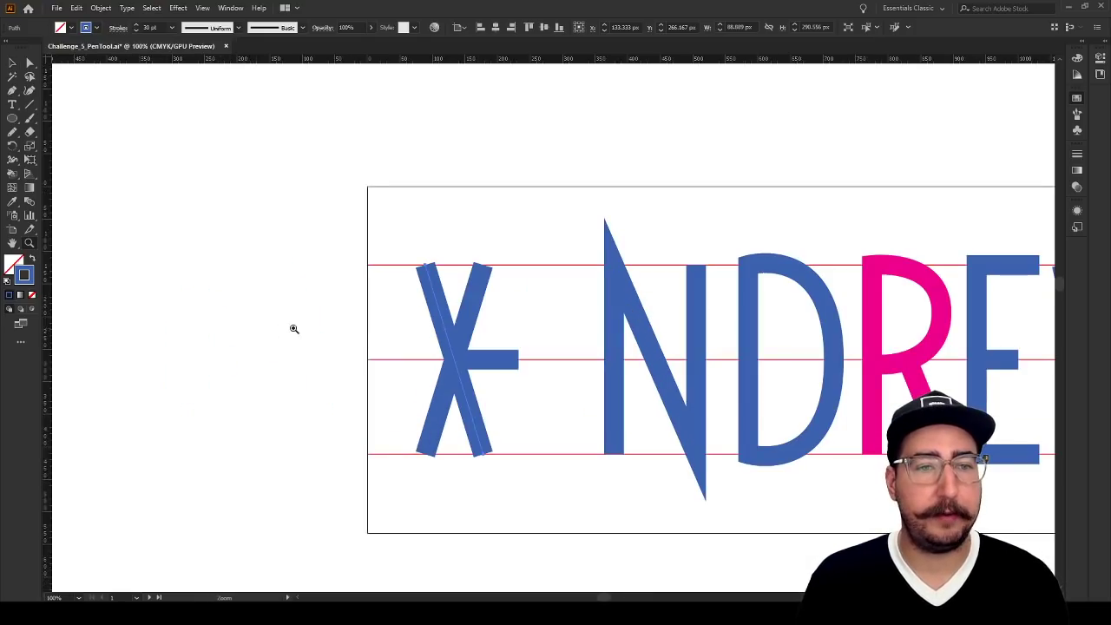
click(476, 326)
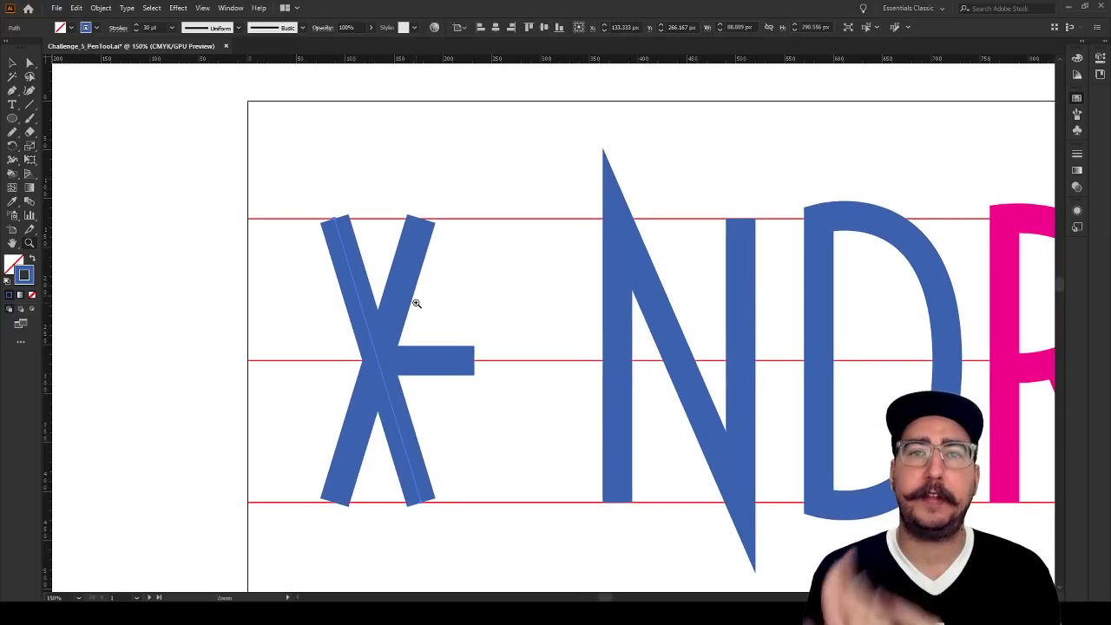
Move the mirrored leg horizontally so its upper end meets the original leg's, and join both into one pointed path
key(v)
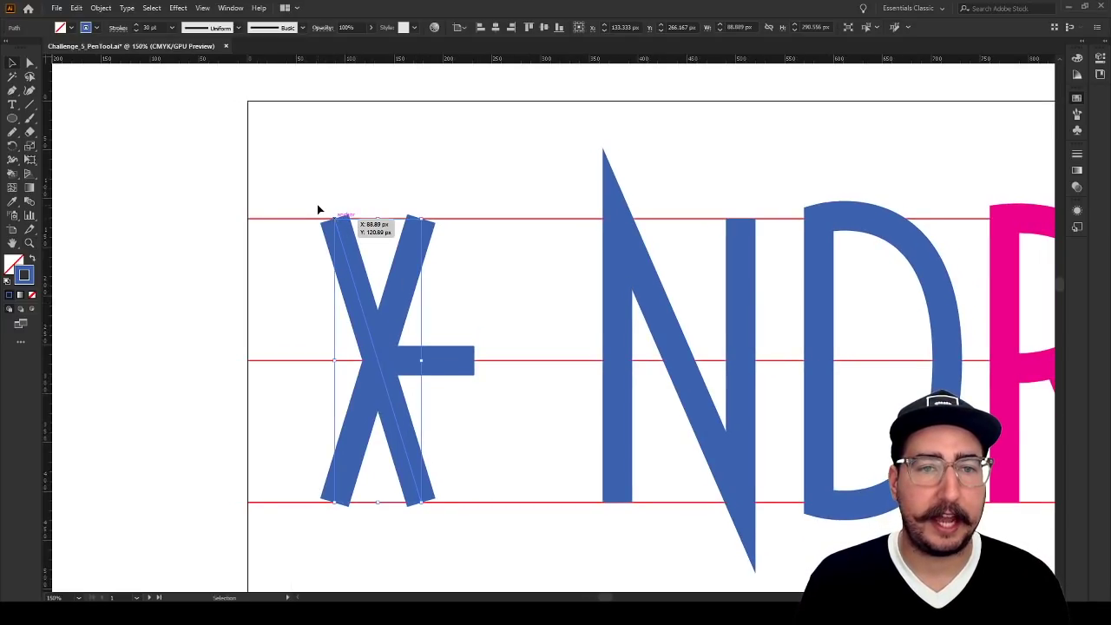
click(317, 209)
drag(335, 224, 425, 225)
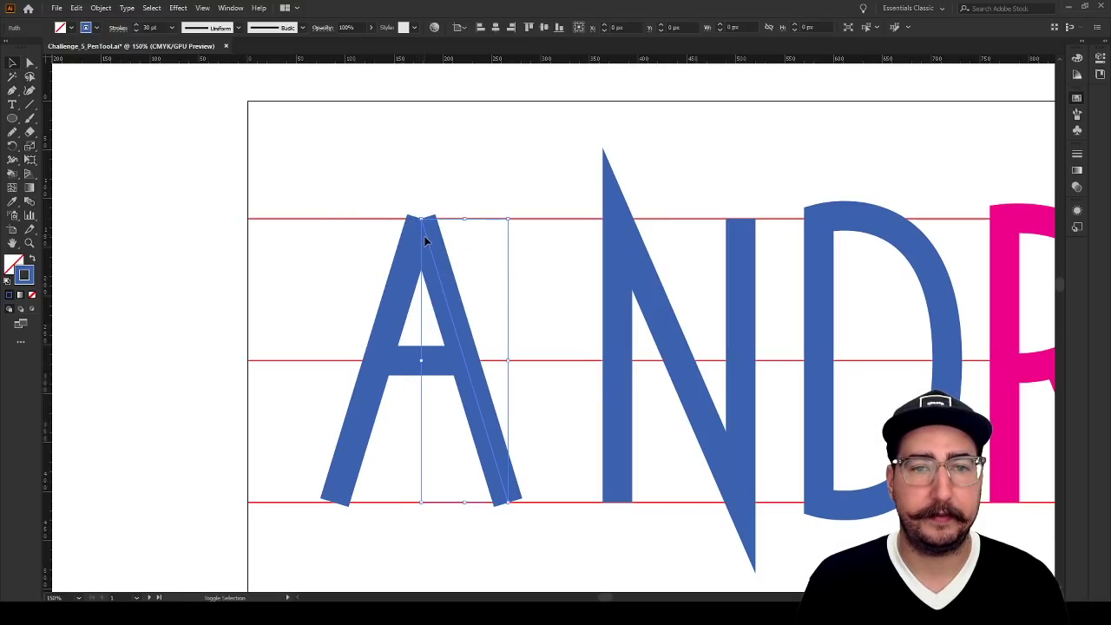
shift+click(396, 307)
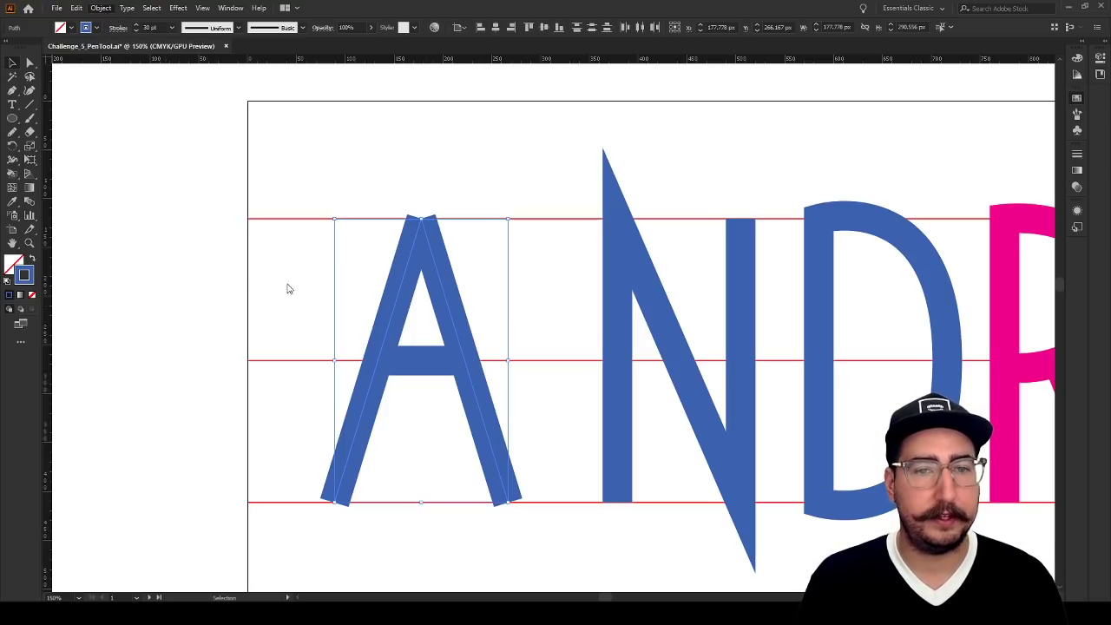
key(ctrl+j)
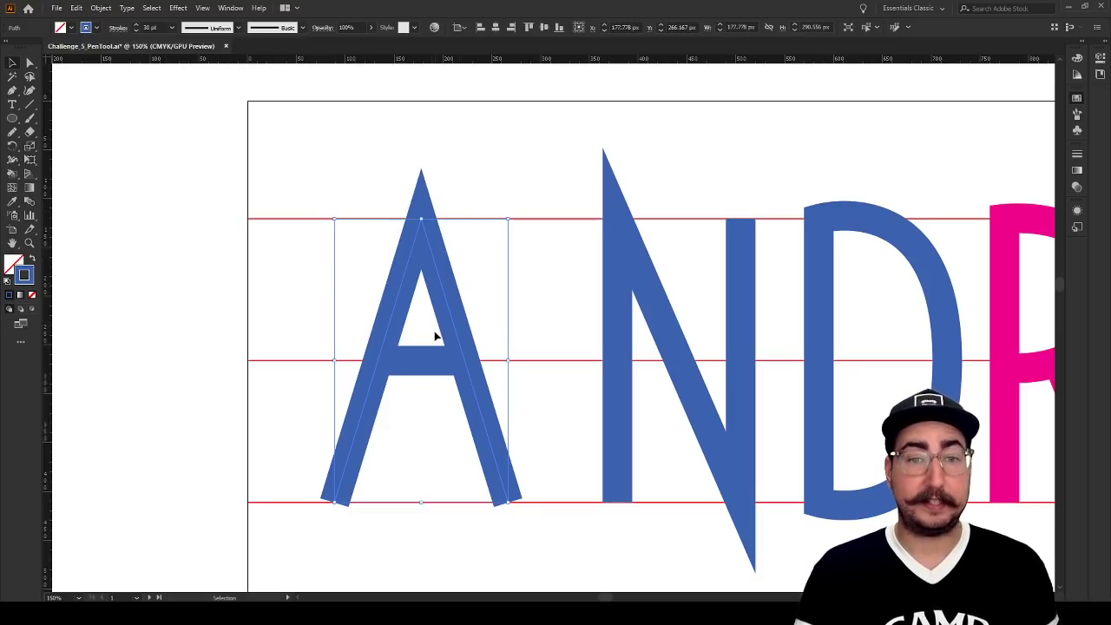
Move the A's crossbar down 20 px, below the middle guideline
click(425, 361)
key(shift+Down)
key(shift+Down)
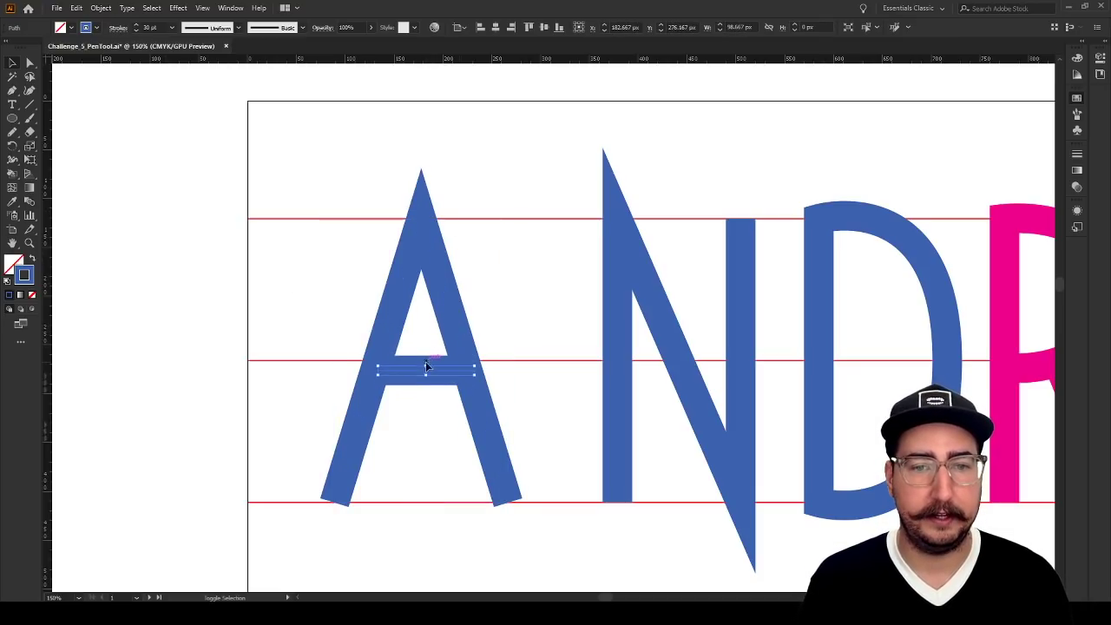
click(560, 338)
key(z)
alt+click(476, 384)
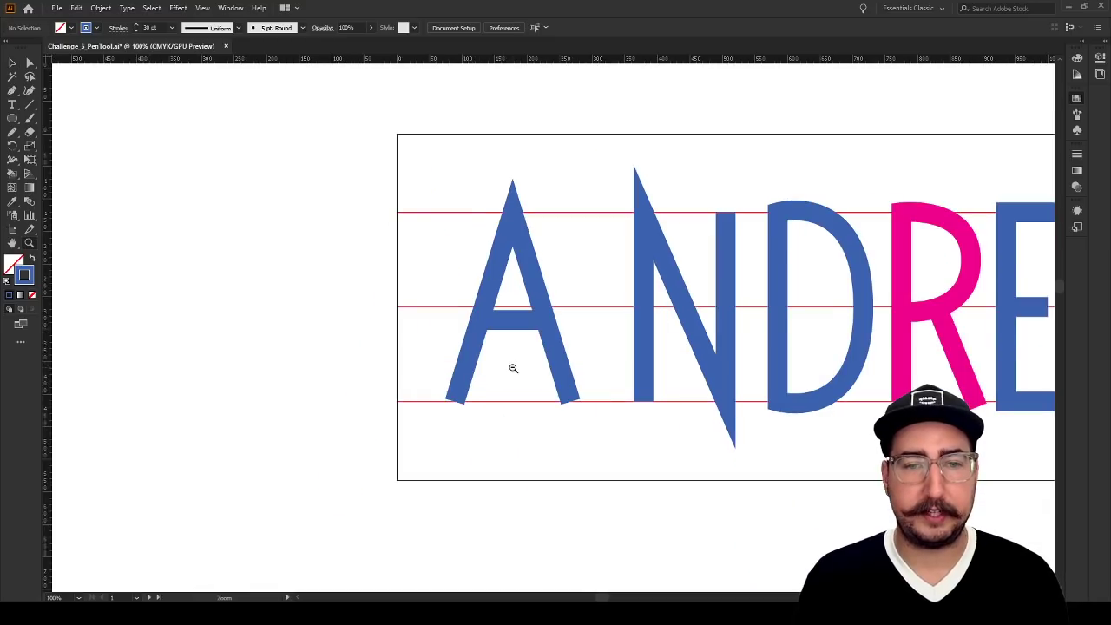
Select all the paths of the letters A and N together
alt+click(513, 368)
drag(636, 294, 301, 353)
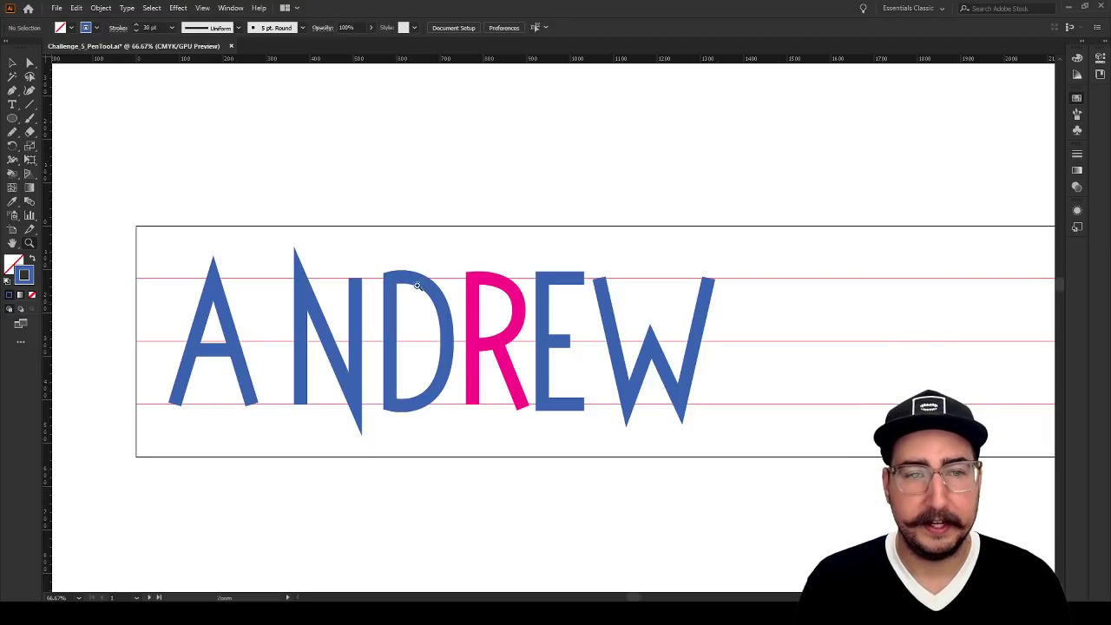
key(v)
drag(157, 213, 375, 468)
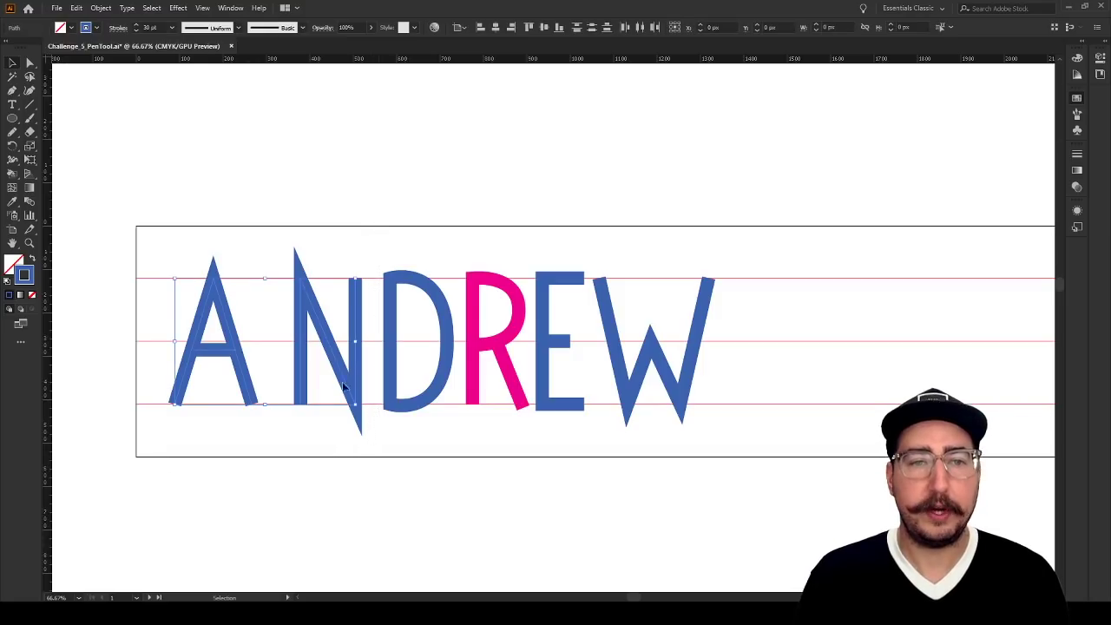
key(z)
click(342, 343)
click(492, 255)
drag(561, 304, 547, 245)
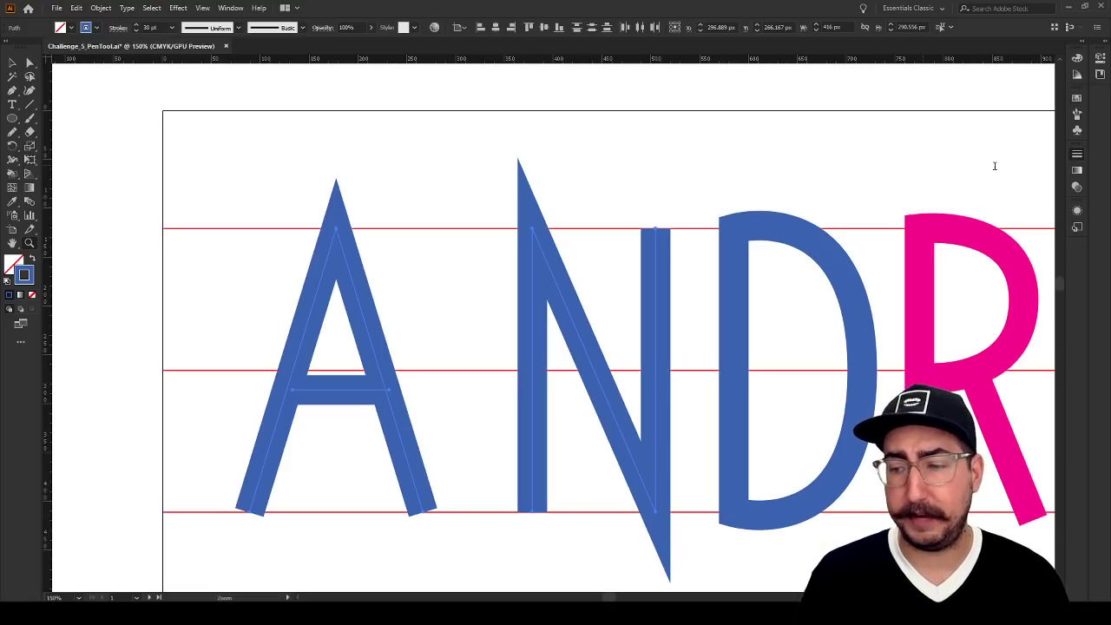
Try a 60 pt stroke weight on the A and N, and restore it to 30 pt
key(shift+Up)
key(shift+Up)
key(shift+Up)
key(shift+Up)
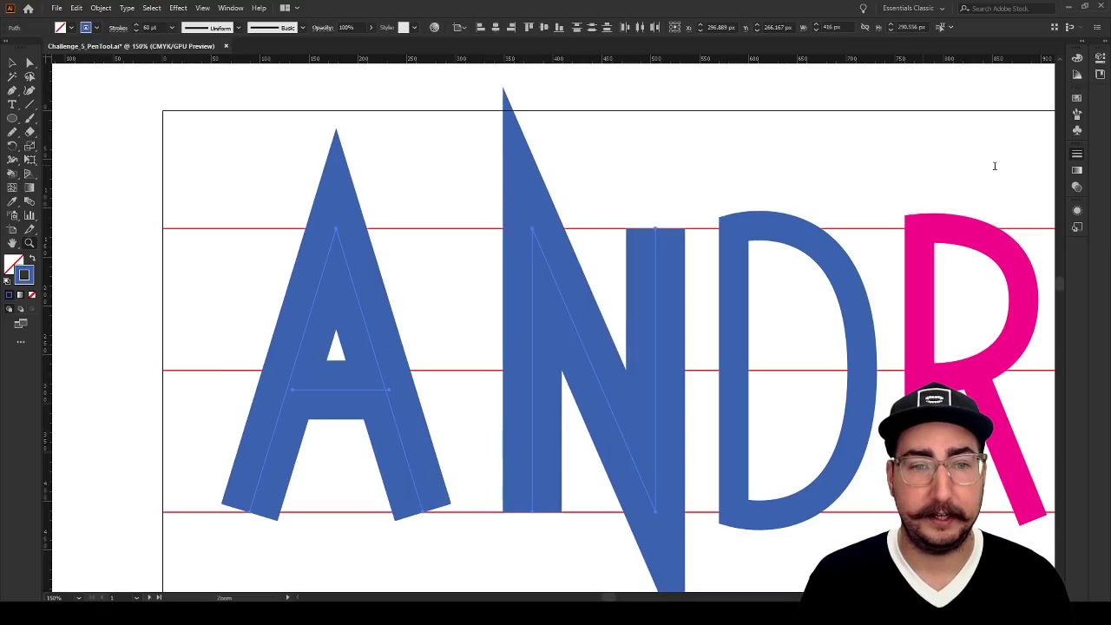
key(shift+Down)
key(shift+Down)
key(shift+Down)
key(shift+Down)
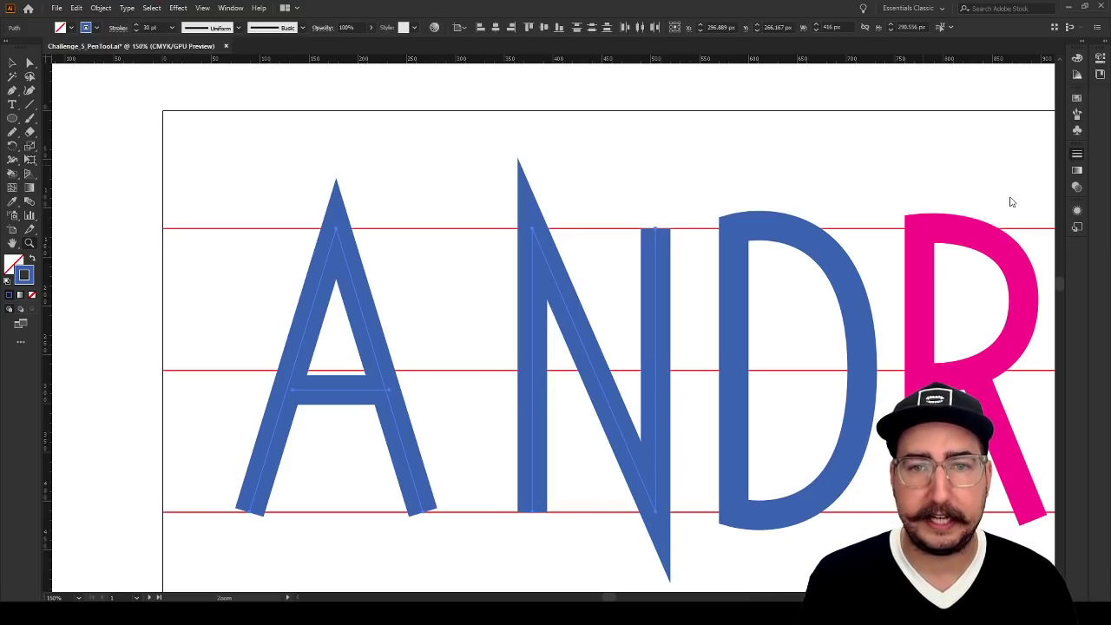
Give the strokes of the A and N round corner joins and round end caps, and deselect them
key(ctrl+z)
key(ctrl+shift+z)
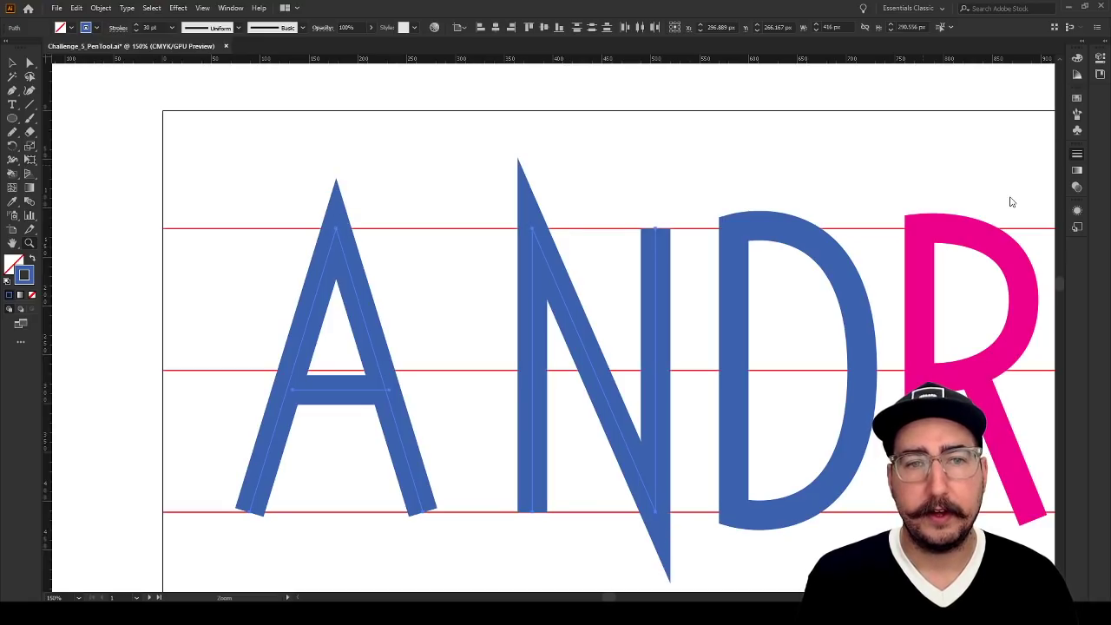
key(ctrl+z)
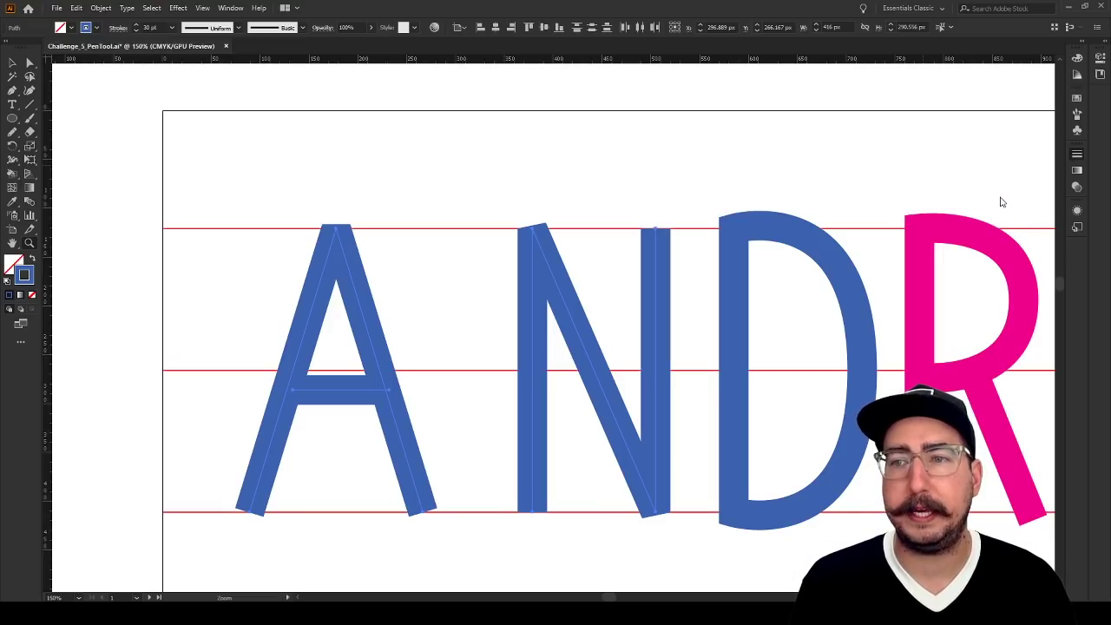
key(ctrl+z)
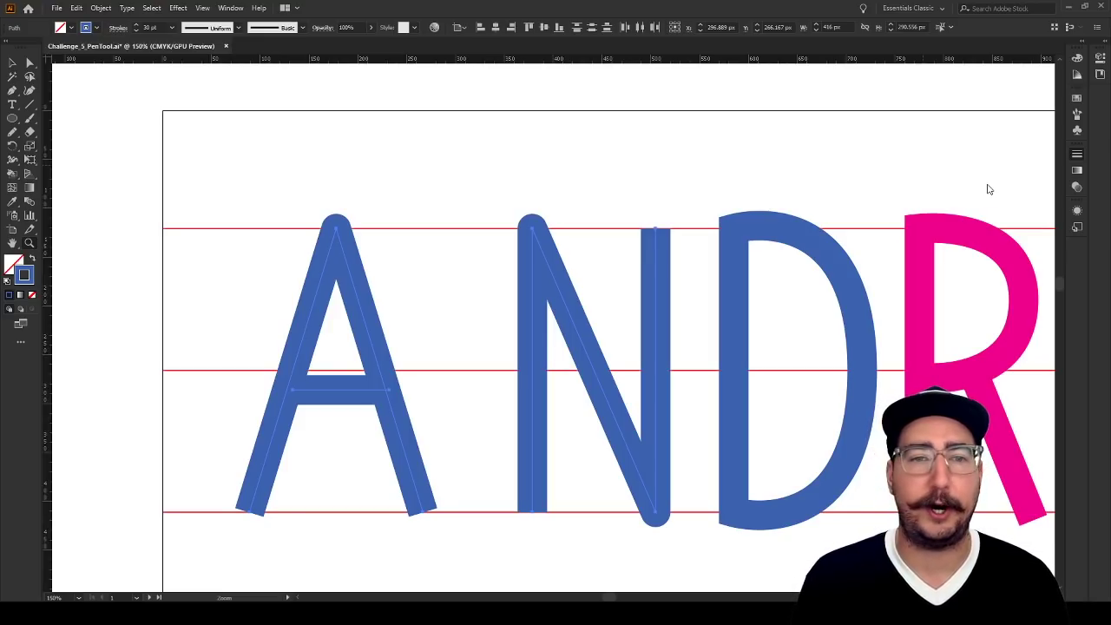
click(989, 190)
key(v)
click(540, 174)
Move only the right end anchor of the A's crossbar slightly inward so its round cap stays hidden within the leg
key(a)
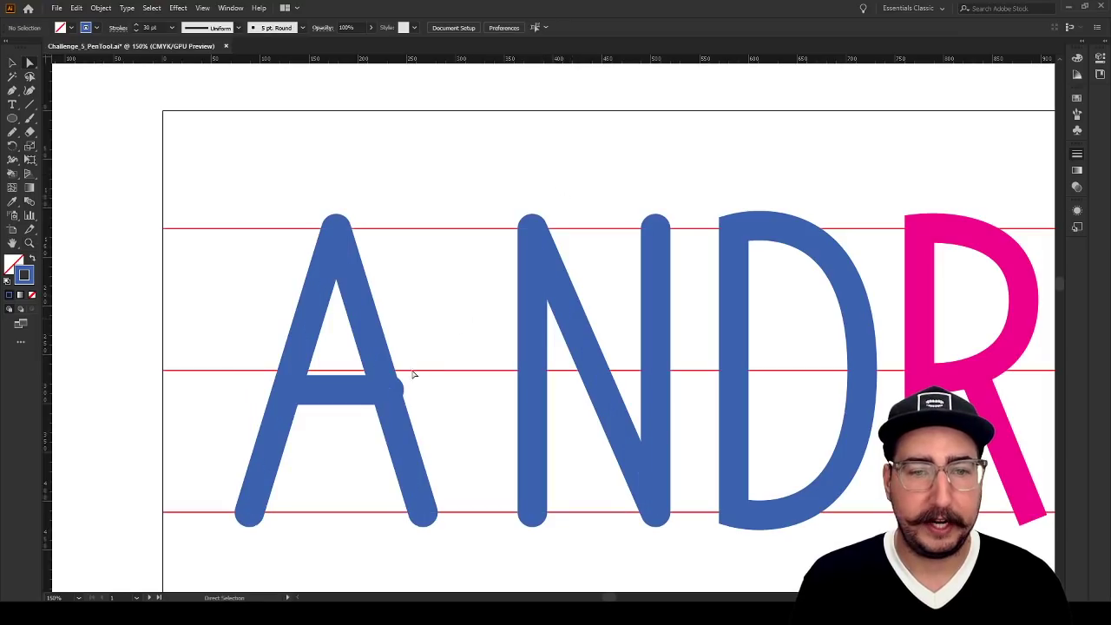
drag(389, 389, 379, 389)
click(426, 384)
key(z)
alt+click(490, 362)
alt+click(563, 339)
drag(715, 308, 501, 308)
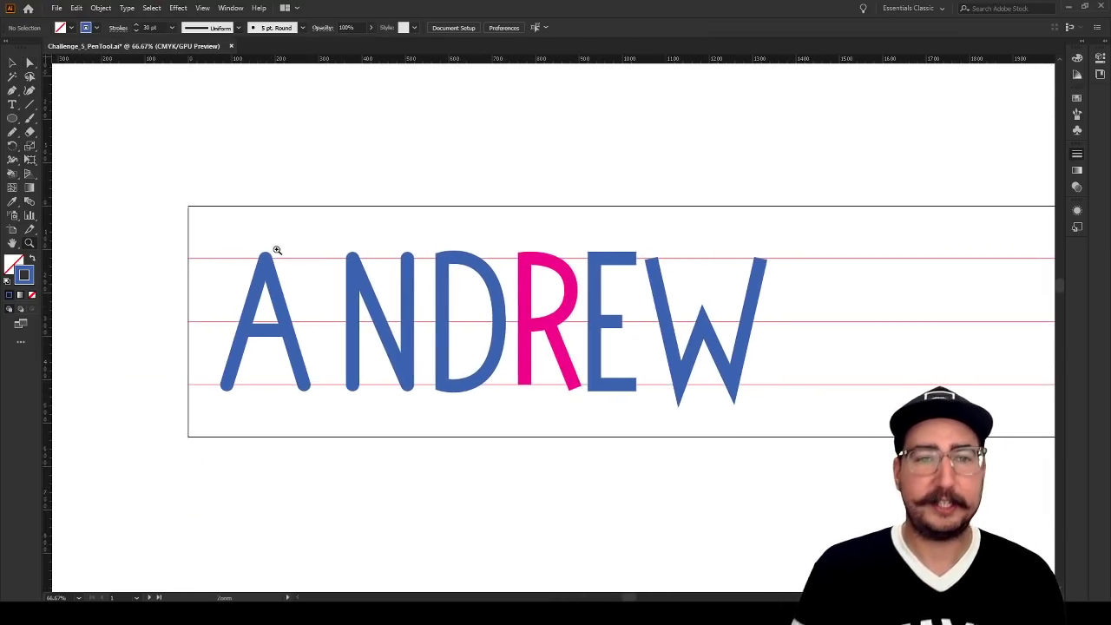
key(v)
click(462, 263)
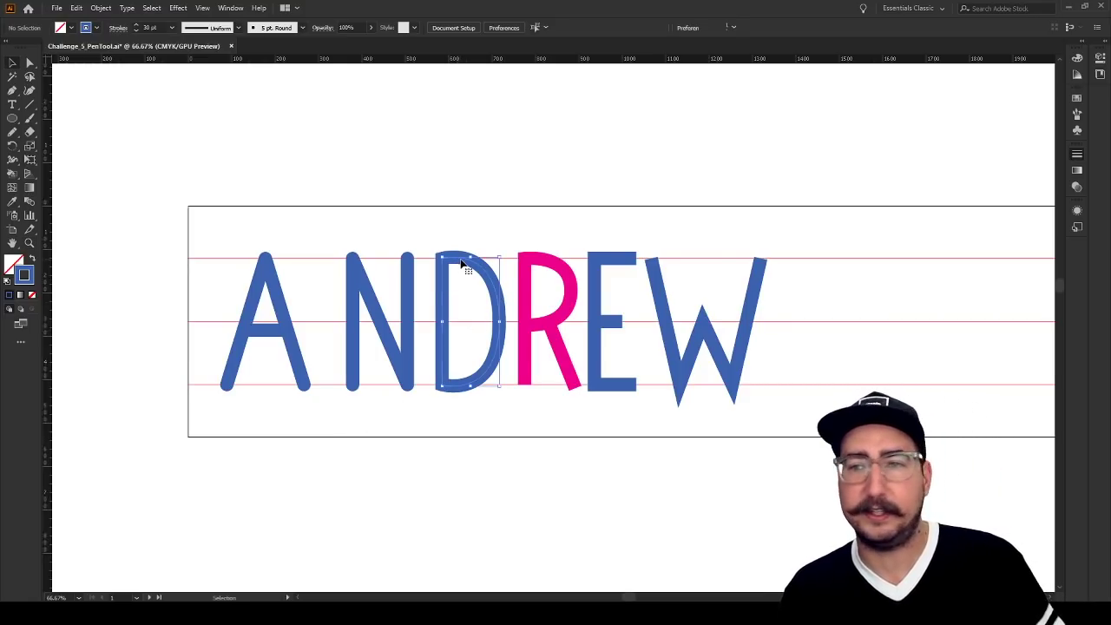
click(532, 176)
drag(593, 166, 535, 164)
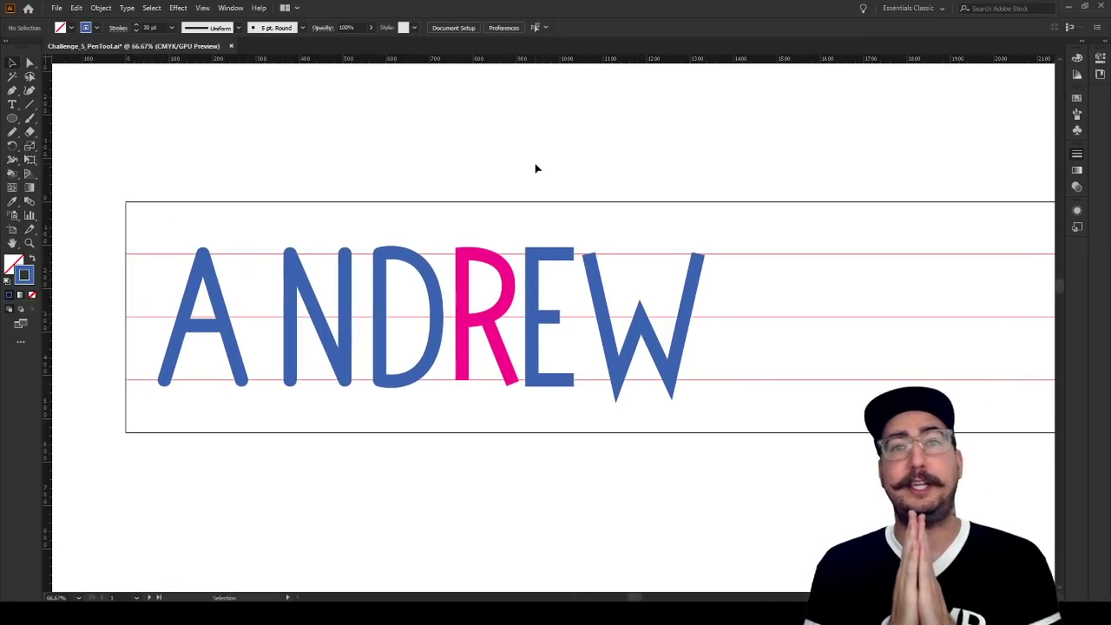